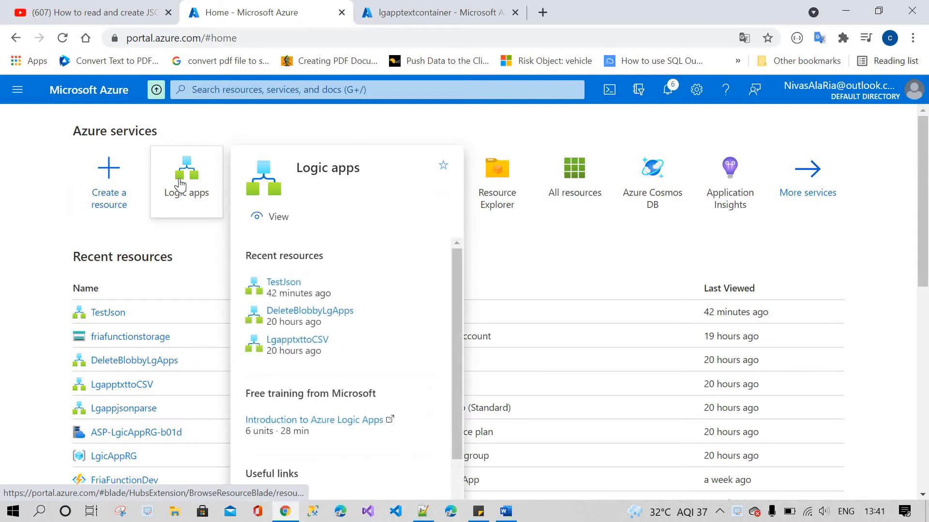
# Step: Start creating a new logic app and assign it to the LgicAppRG resource group
pyautogui.click(200, 205)
pyautogui.click(50, 188)
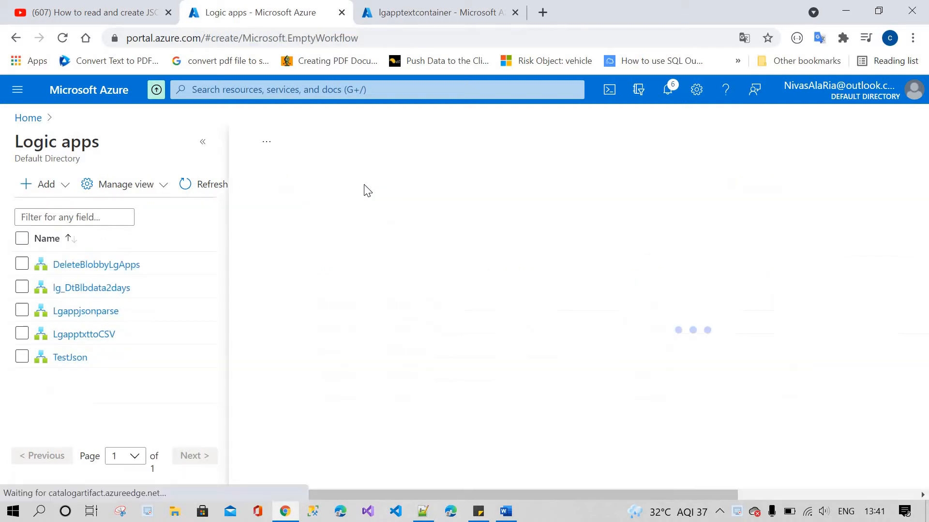
pyautogui.scroll(-2, 459, 272)
pyautogui.click(459, 272)
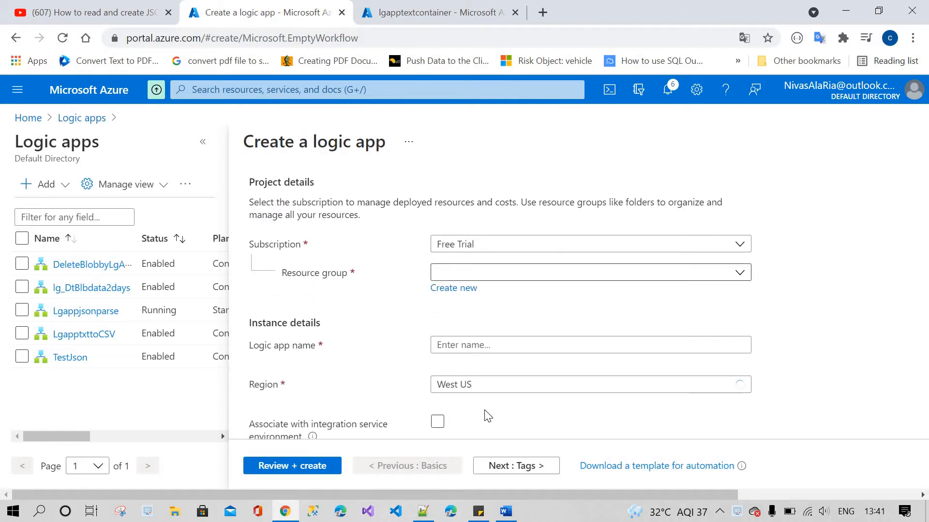
pyautogui.click(481, 392)
pyautogui.scroll(-3, 478, 264)
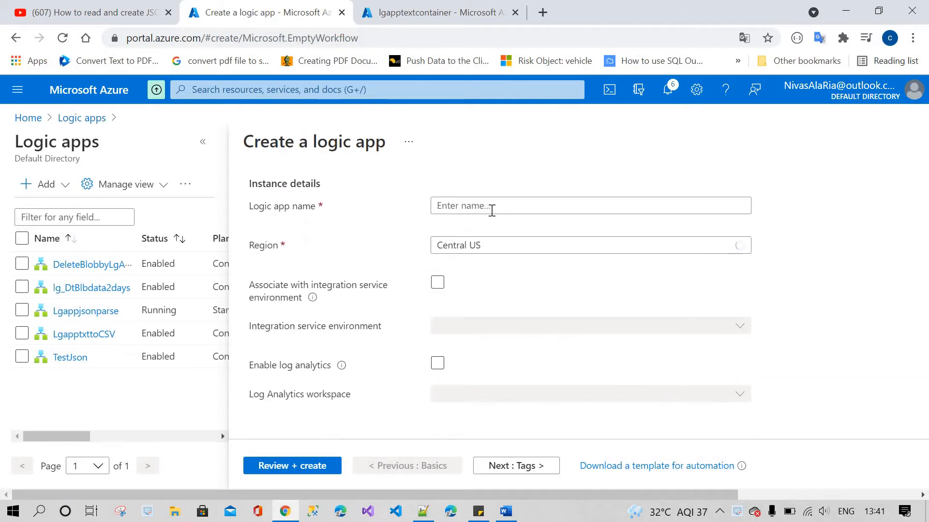
# Step: Name the logic app lg_insertjson, leave its tags empty, and review and create it
pyautogui.click(492, 207)
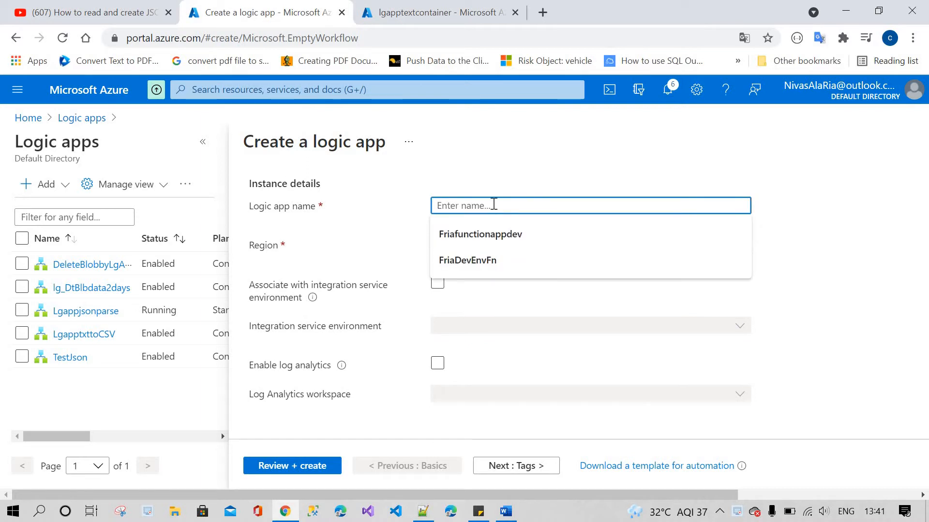
pyautogui.write('a')
pyautogui.press('BackSpace')
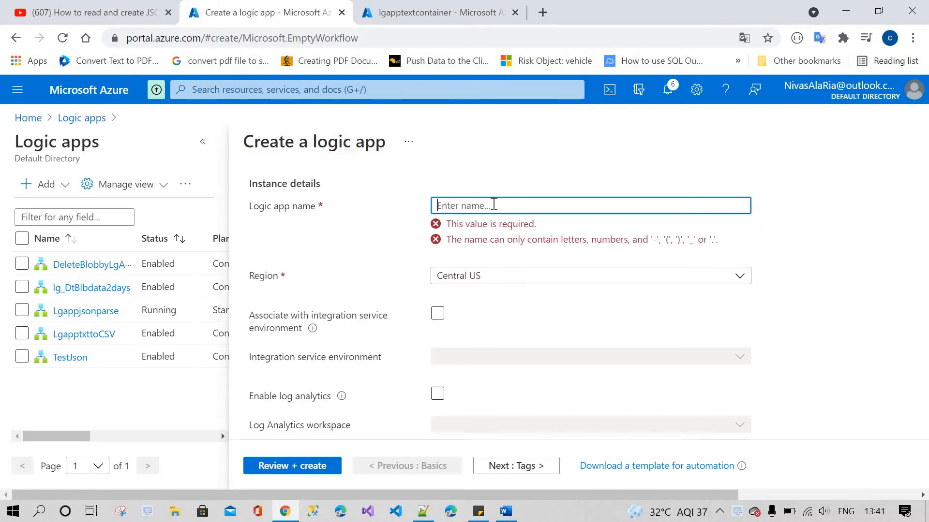
pyautogui.write('lg_insertjson')
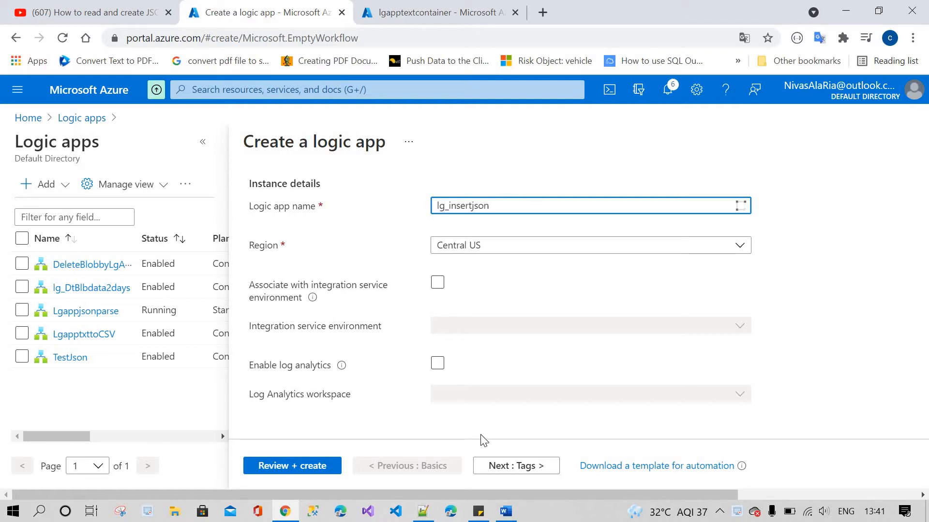
pyautogui.click(494, 467)
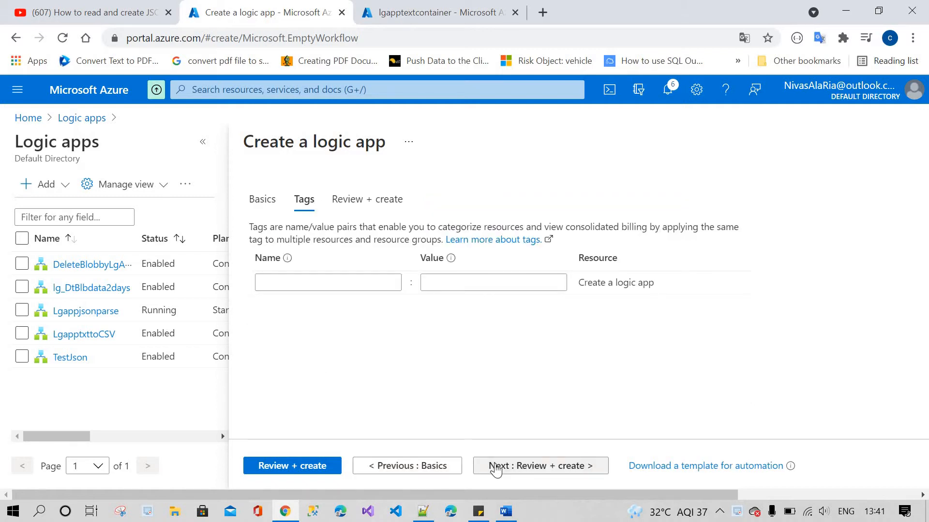
pyautogui.click(496, 467)
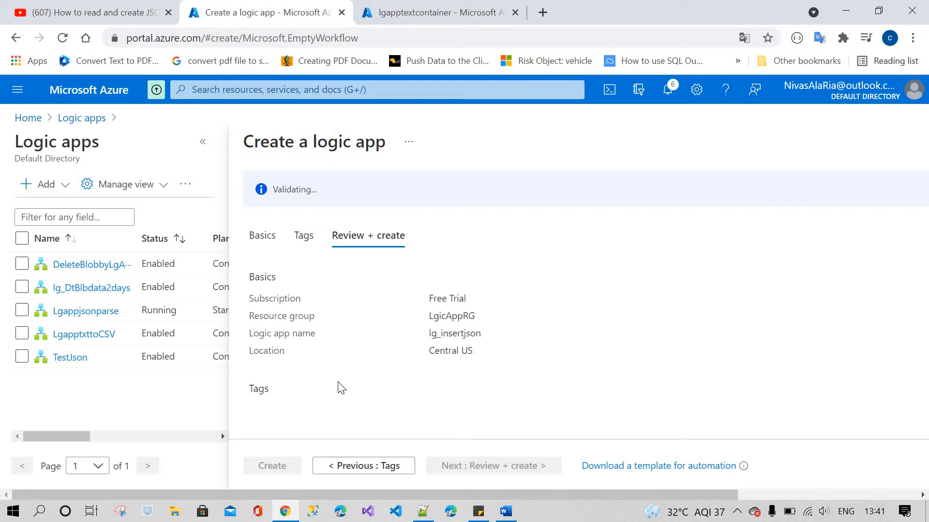
pyautogui.click(289, 466)
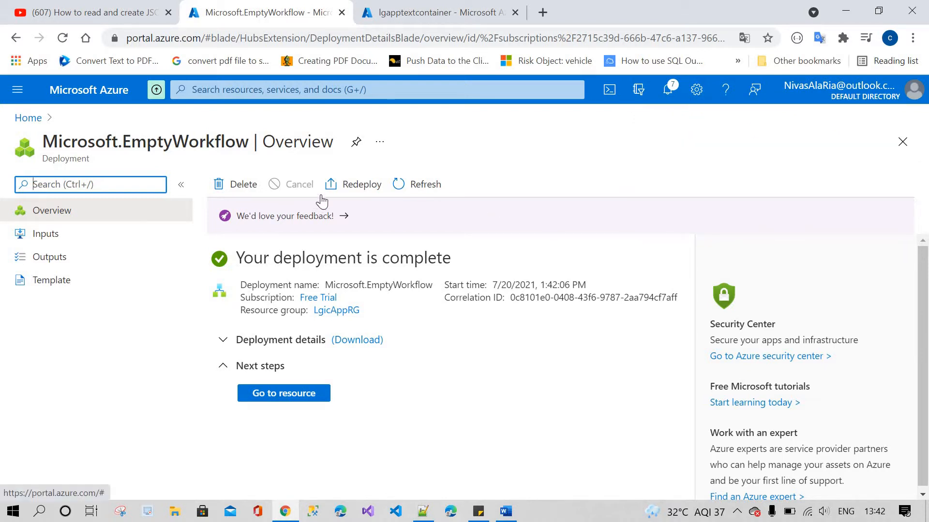
# Step: Return to the Logic apps list from the portal home page and reload it to include the new logic app
pyautogui.click(28, 118)
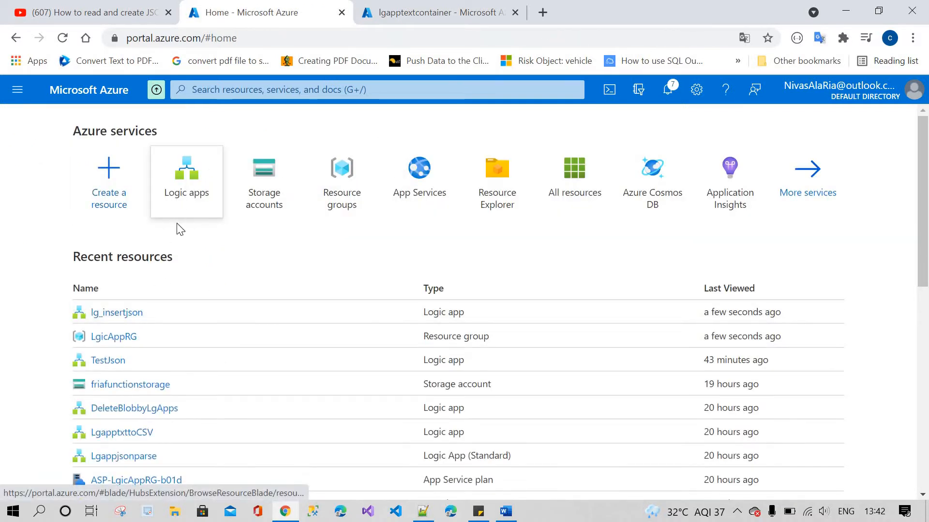
pyautogui.moveTo(185, 206)
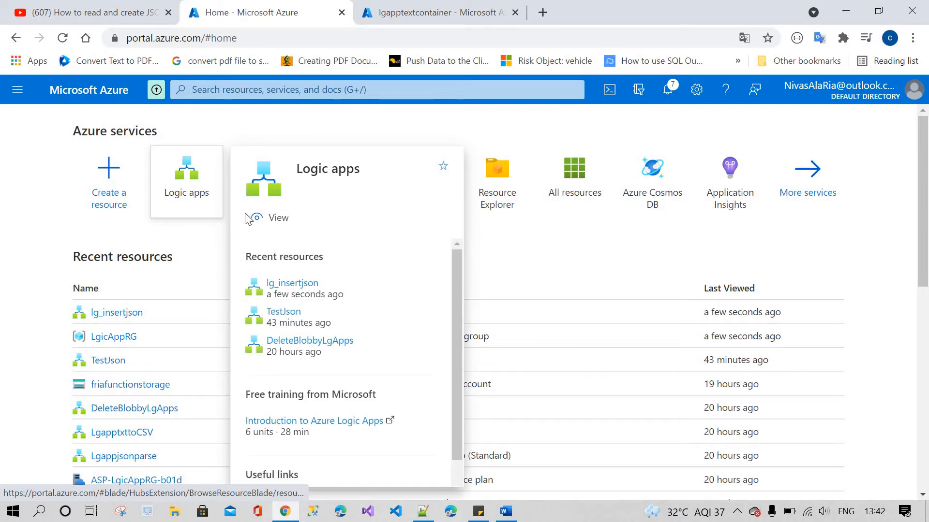
pyautogui.click(185, 203)
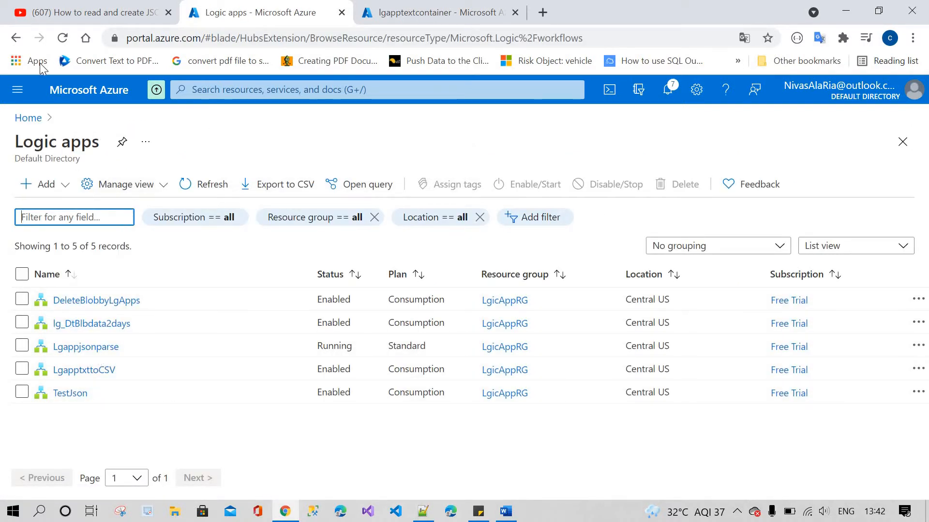
pyautogui.click(58, 38)
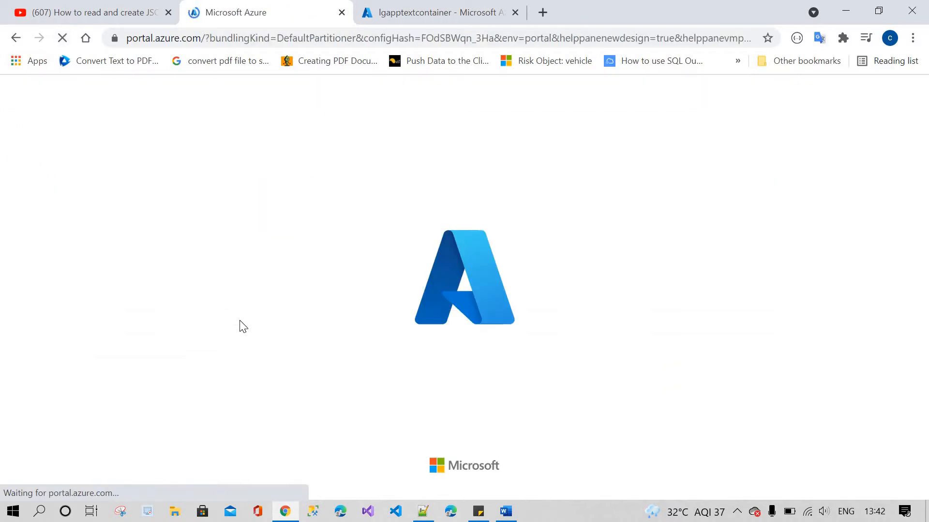
pyautogui.click(414, 9)
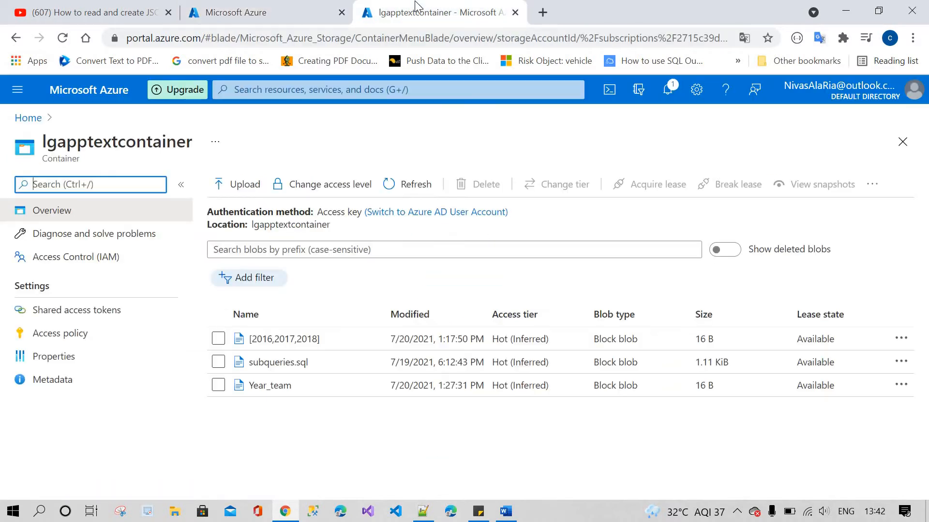
pyautogui.click(278, 9)
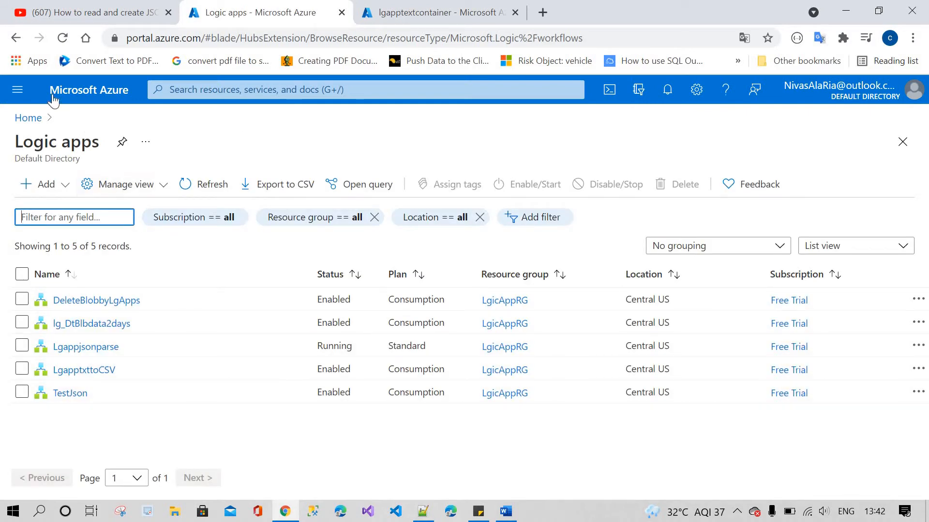
pyautogui.click(62, 37)
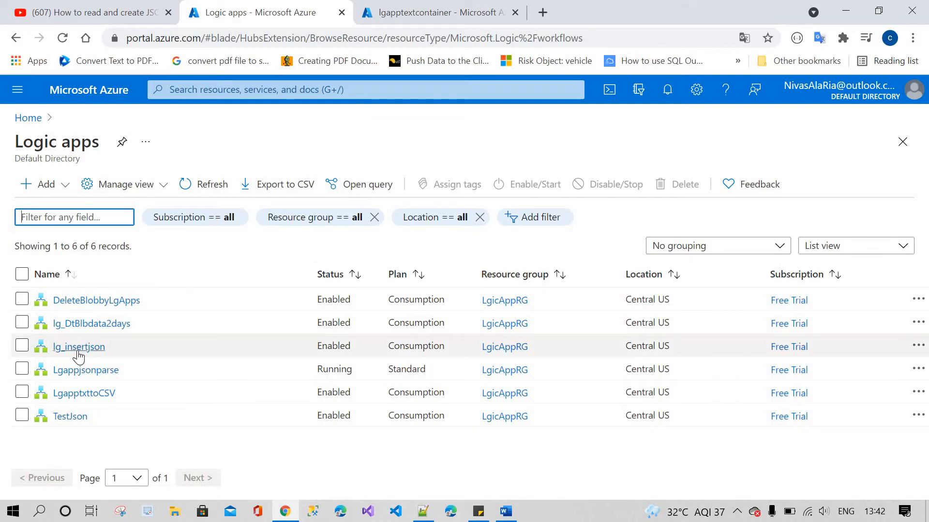
# Step: Open the lg_insertjson logic app and start a blank workflow in the designer
pyautogui.click(156, 344)
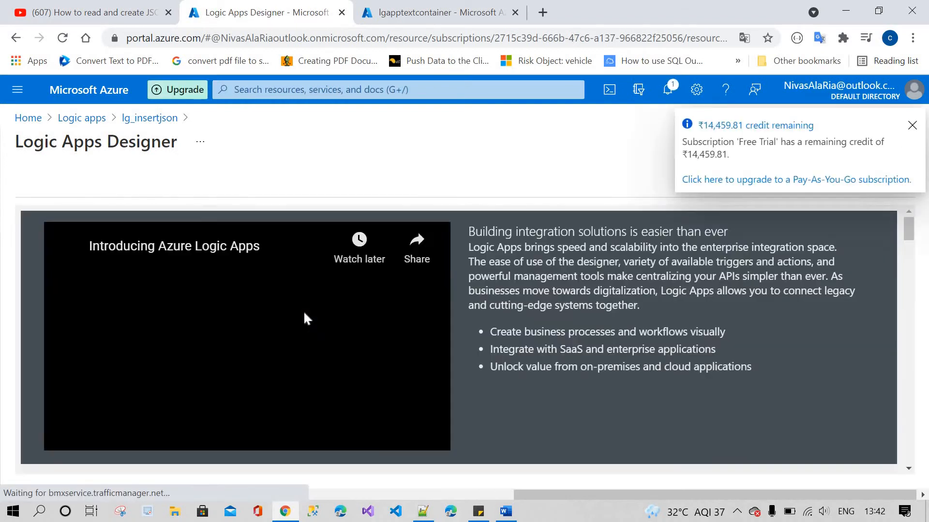
pyautogui.scroll(-5, 303, 319)
pyautogui.scroll(-3, 303, 319)
pyautogui.click(185, 341)
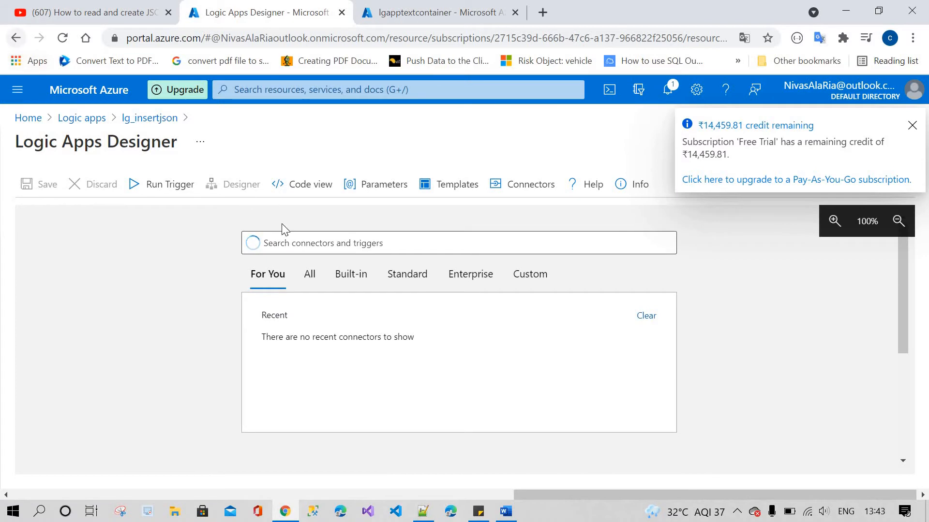
# Step: Add a Schedule Recurrence trigger with an interval of 1 minute and start a new step below it
pyautogui.click(299, 239)
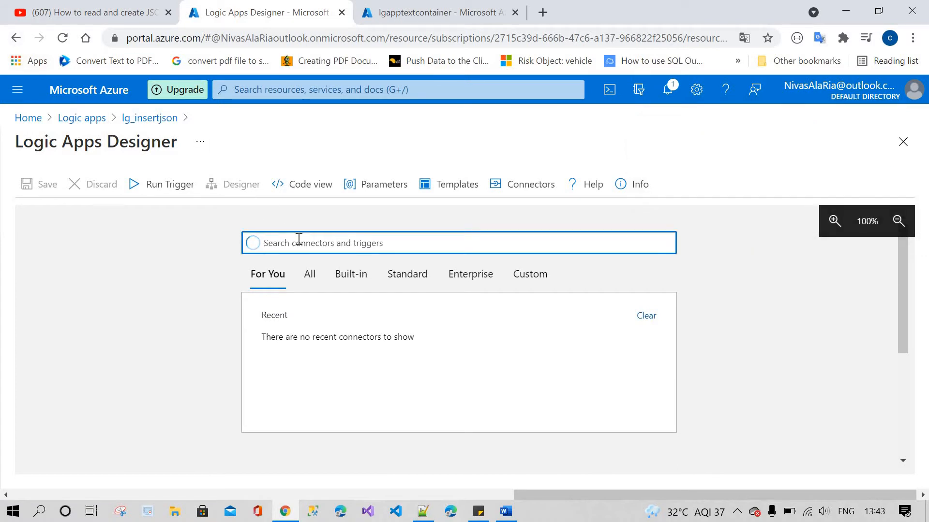
pyautogui.write('shed')
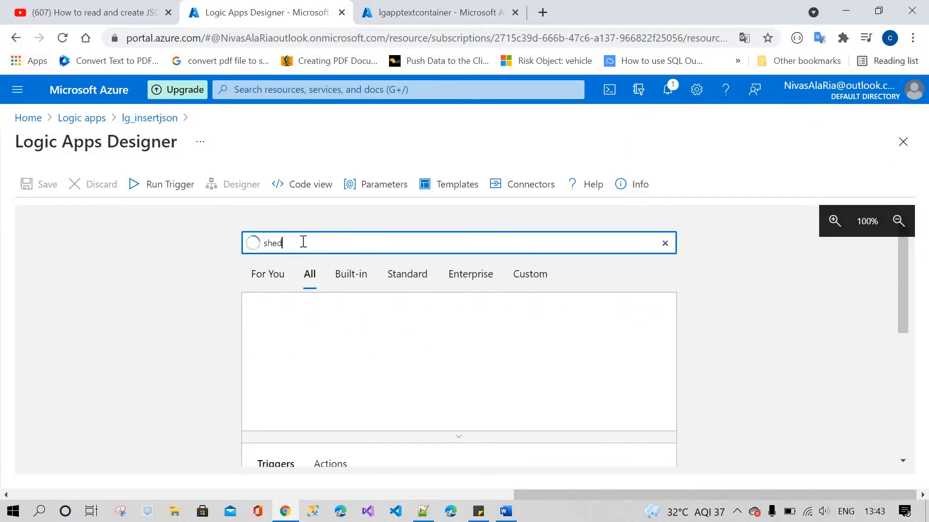
pyautogui.press('BackSpace')
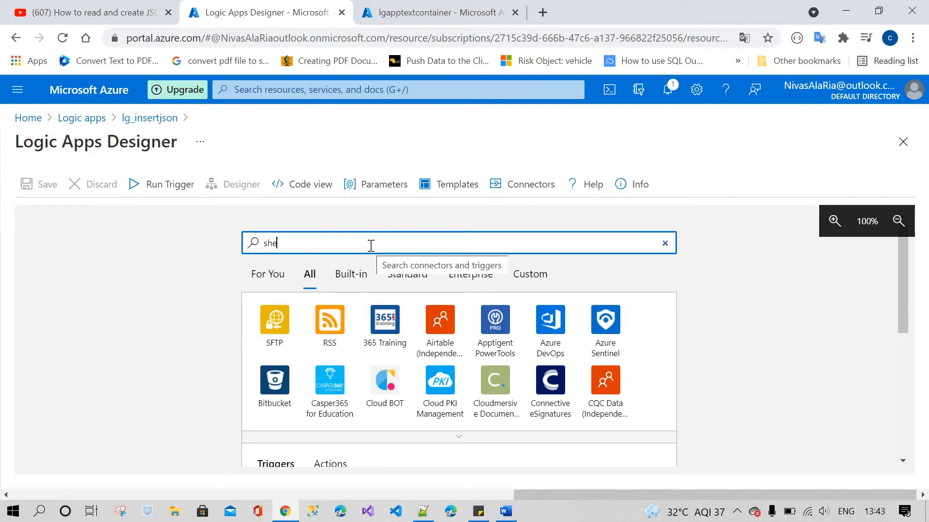
pyautogui.press('BackSpace')
pyautogui.press('BackSpace')
pyautogui.write('ch')
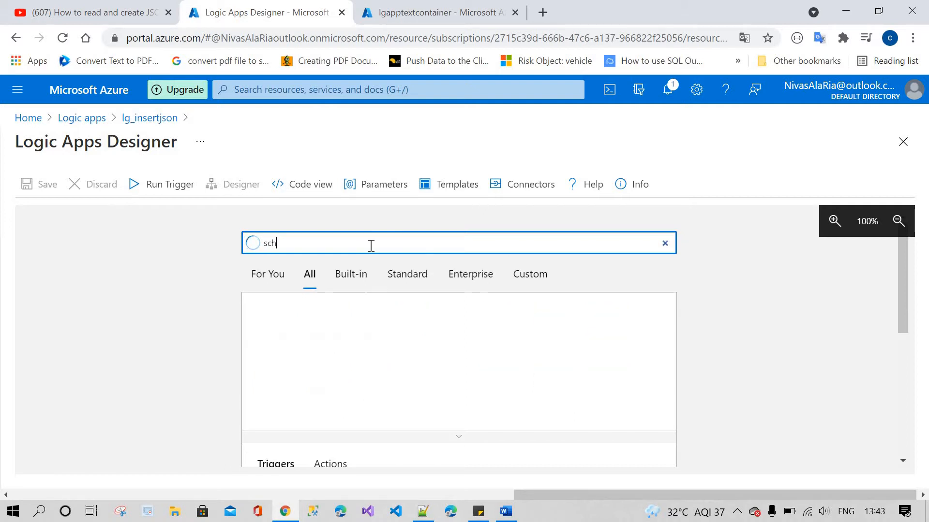
pyautogui.write('edule')
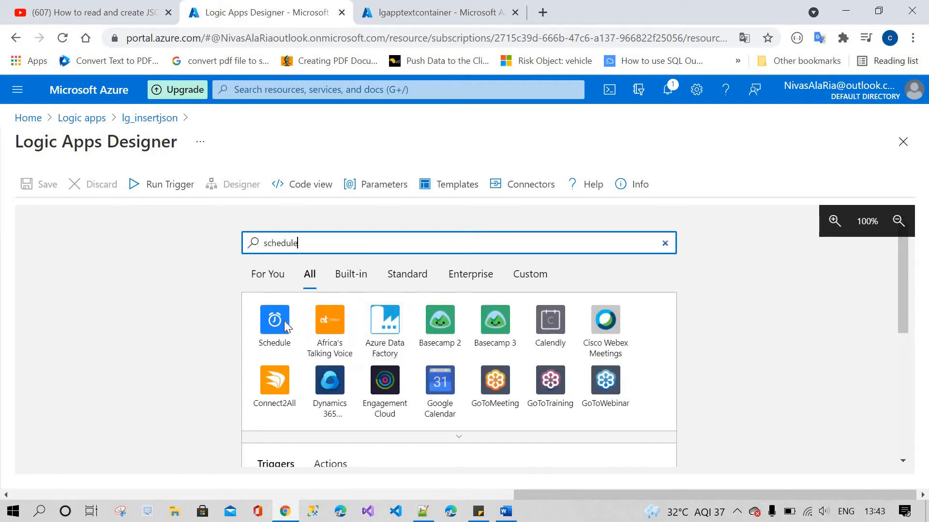
pyautogui.click(289, 321)
pyautogui.click(323, 313)
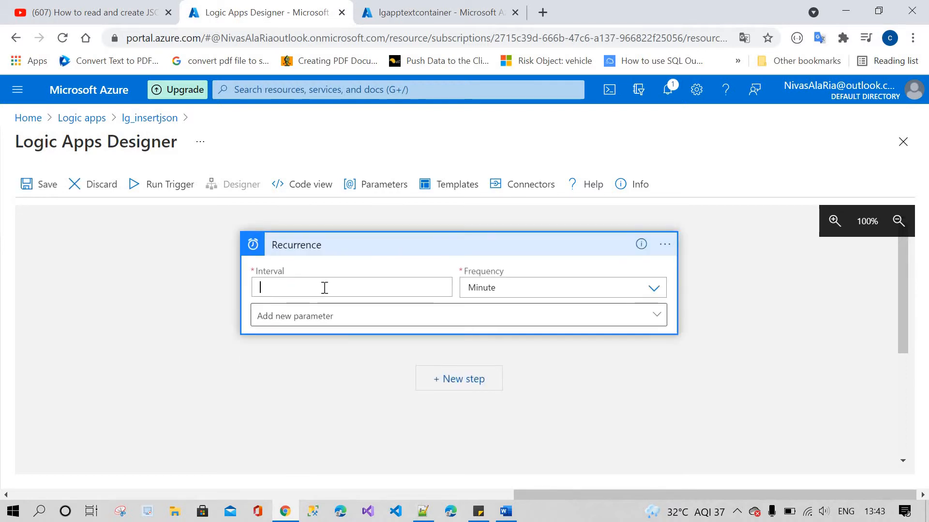
pyautogui.write('1')
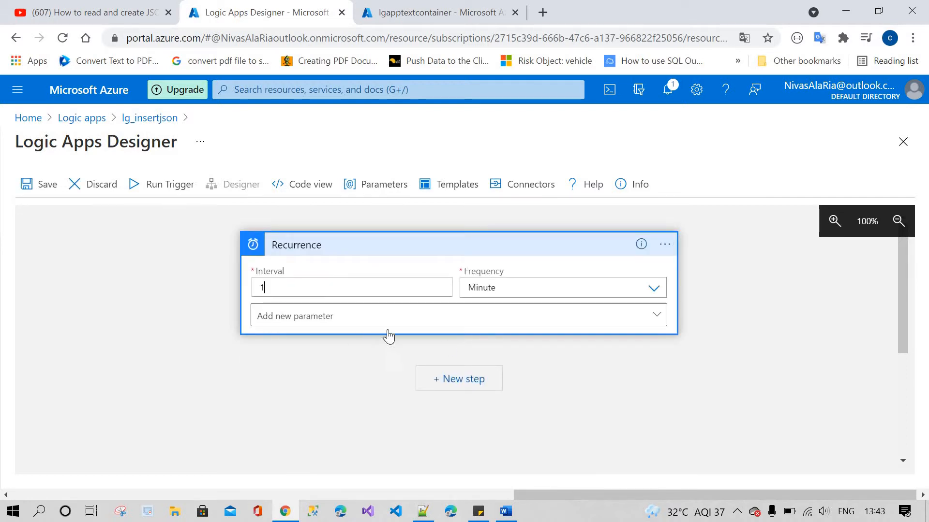
pyautogui.click(445, 377)
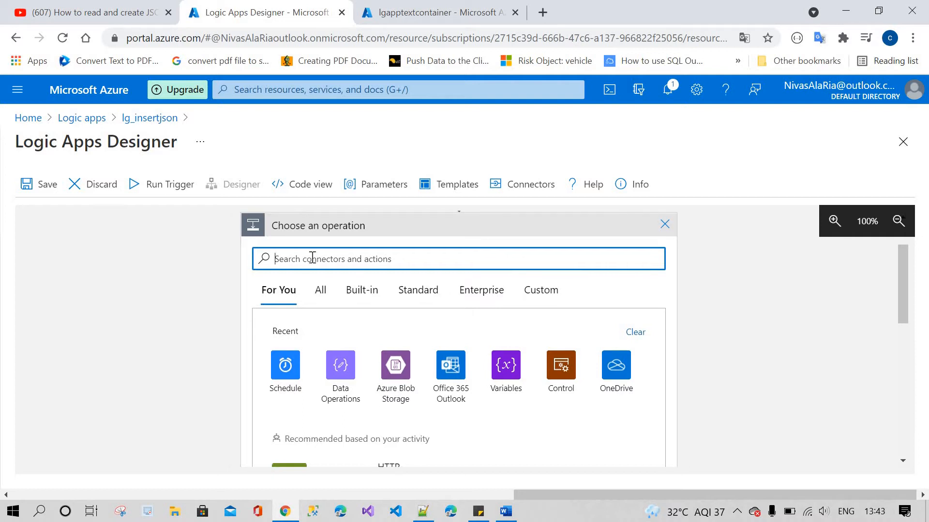
pyautogui.write('initialse')
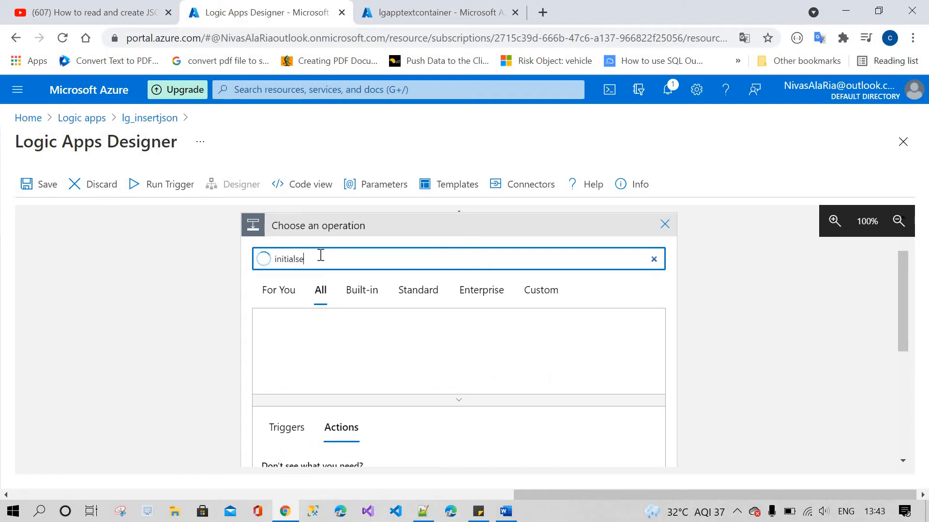
pyautogui.scroll(-5, 321, 290)
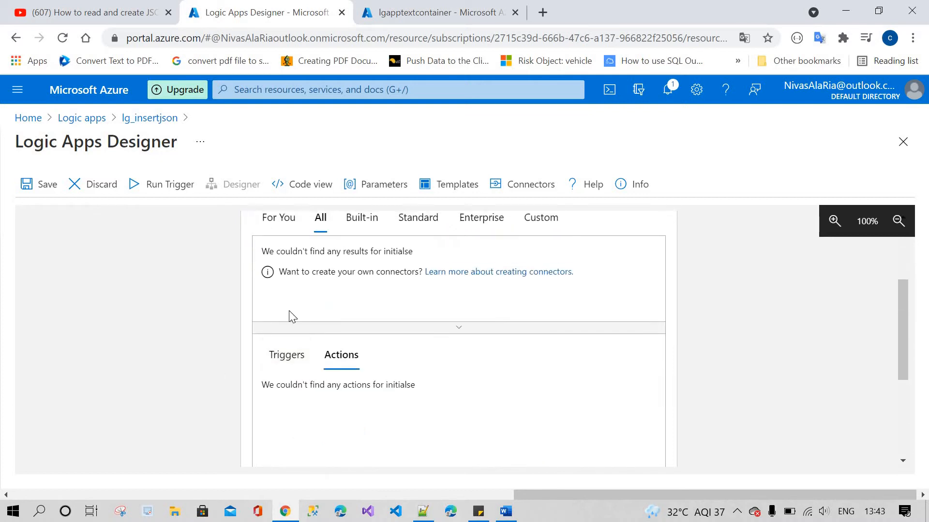
pyautogui.scroll(3, 293, 316)
pyautogui.doubleClick(304, 330)
pyautogui.press('BackSpace')
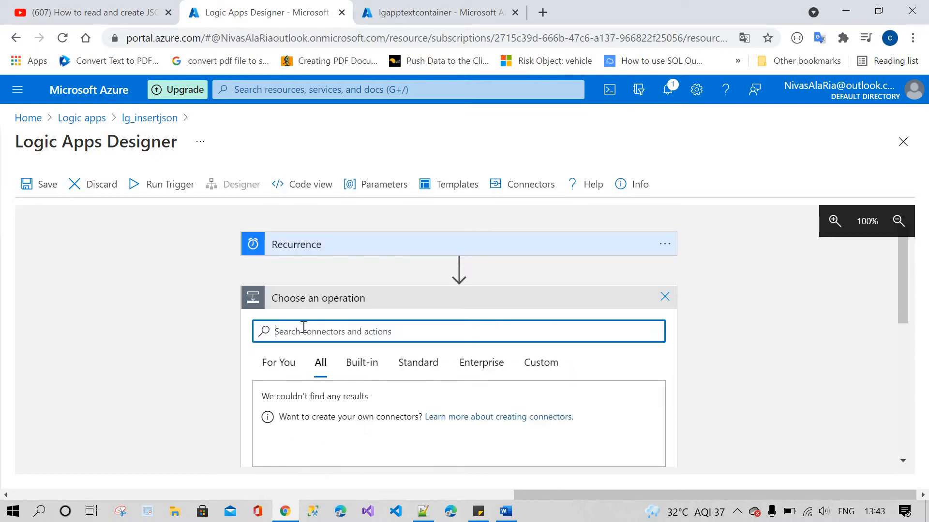
pyautogui.scroll(-3, 315, 352)
pyautogui.scroll(2, 316, 350)
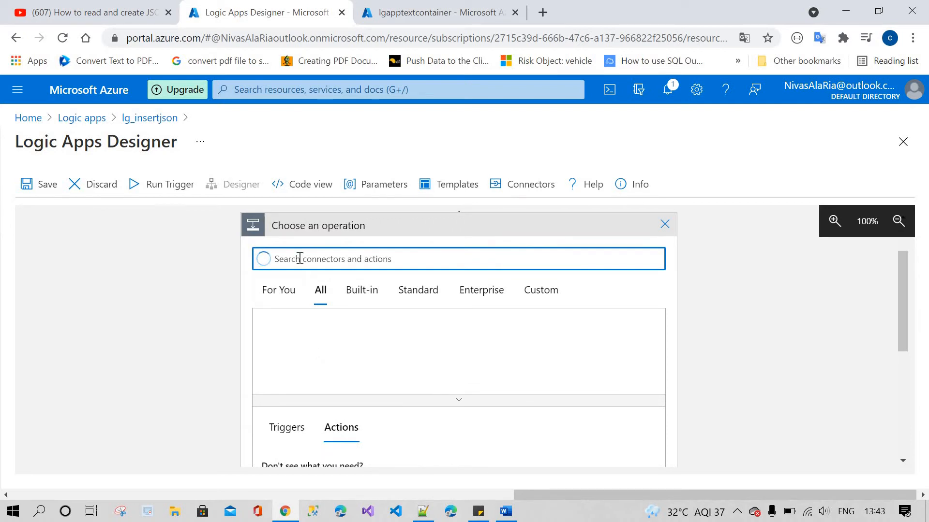
pyautogui.scroll(-2, 346, 312)
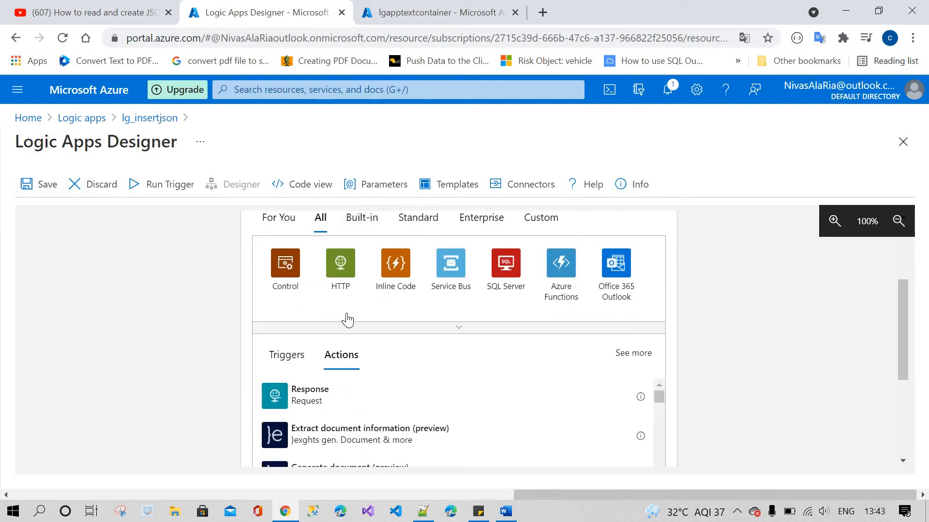
pyautogui.scroll(-4, 347, 319)
pyautogui.scroll(8, 330, 327)
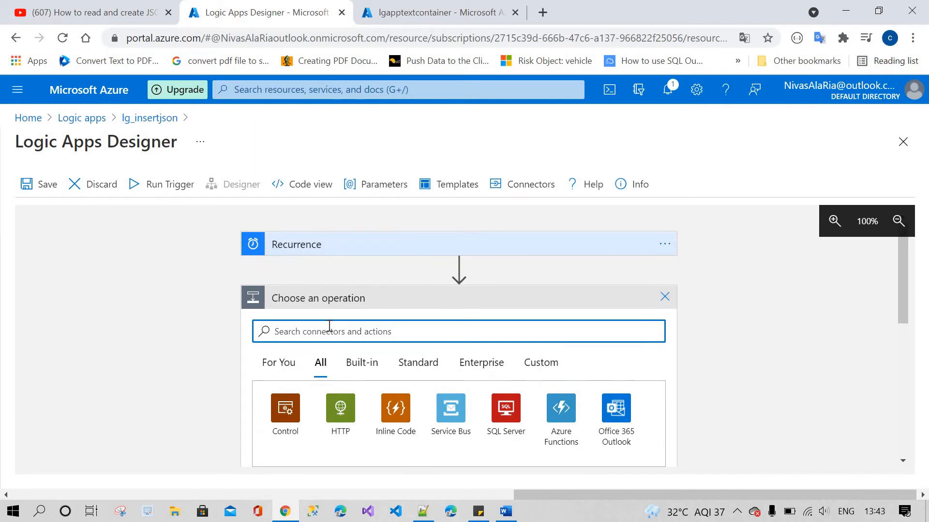
# Step: Search the operations for variables and add an Initialize variable action after the Recurrence trigger
pyautogui.write('variables')
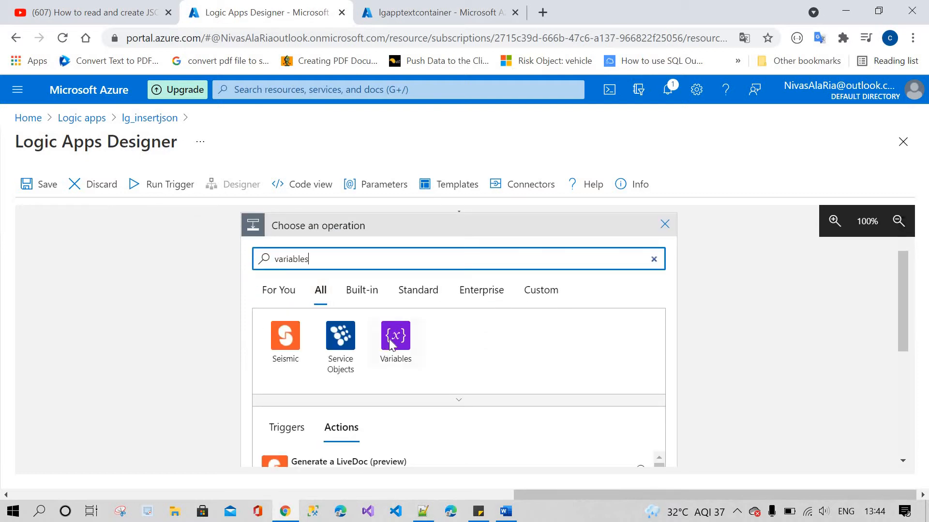
pyautogui.click(389, 339)
pyautogui.scroll(-4, 363, 347)
pyautogui.scroll(1, 332, 365)
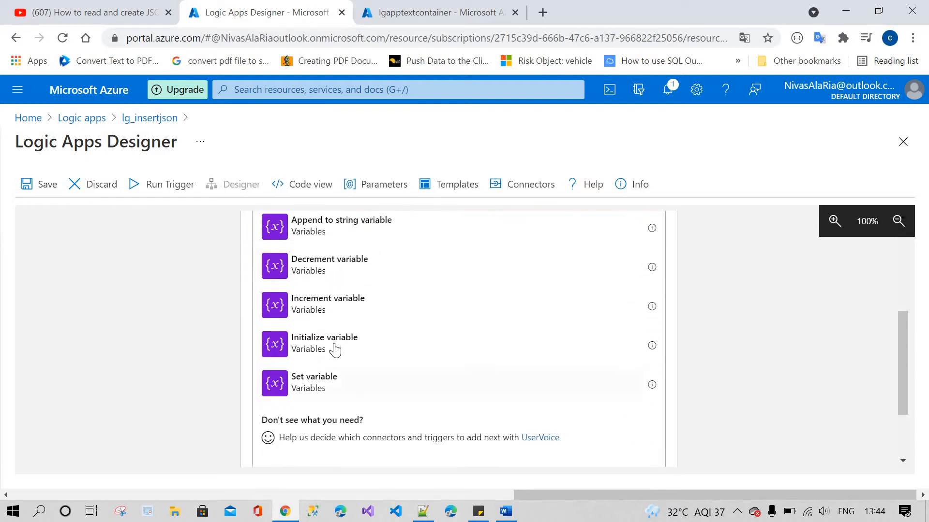
pyautogui.click(363, 342)
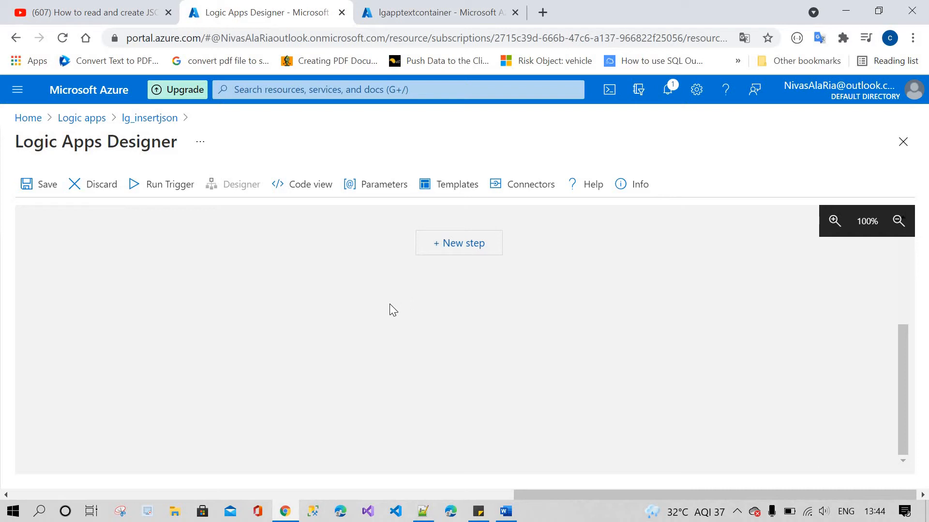
# Step: Name the new variable varJsonObject and set its type to Object
pyautogui.click(393, 325)
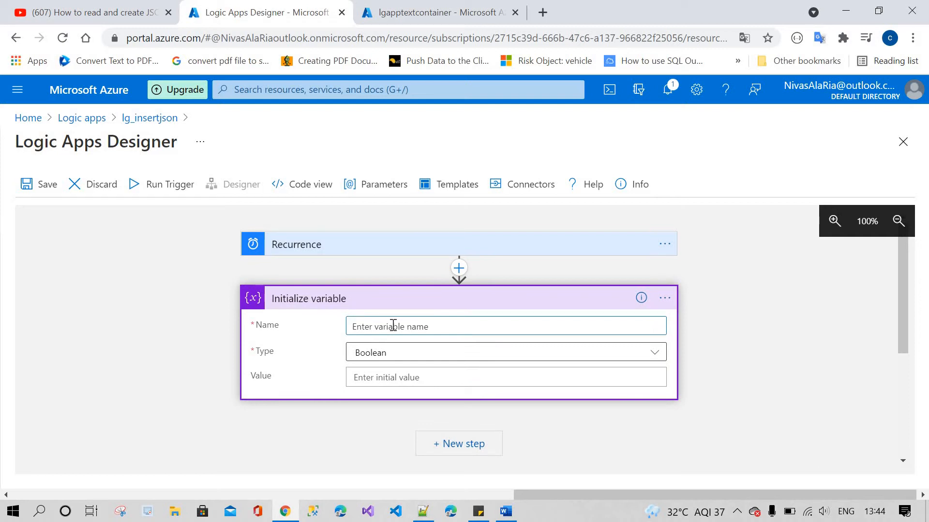
pyautogui.write('varJsonO')
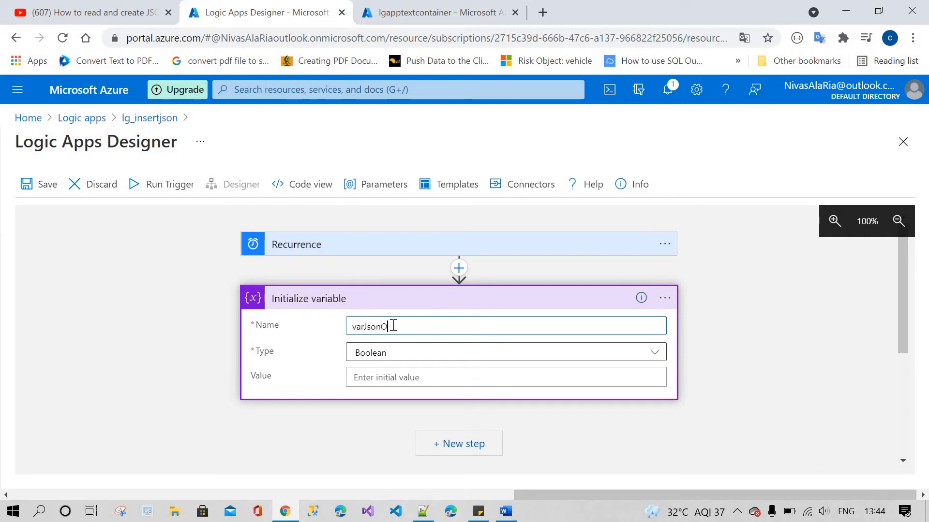
pyautogui.write('bject')
pyautogui.click(383, 358)
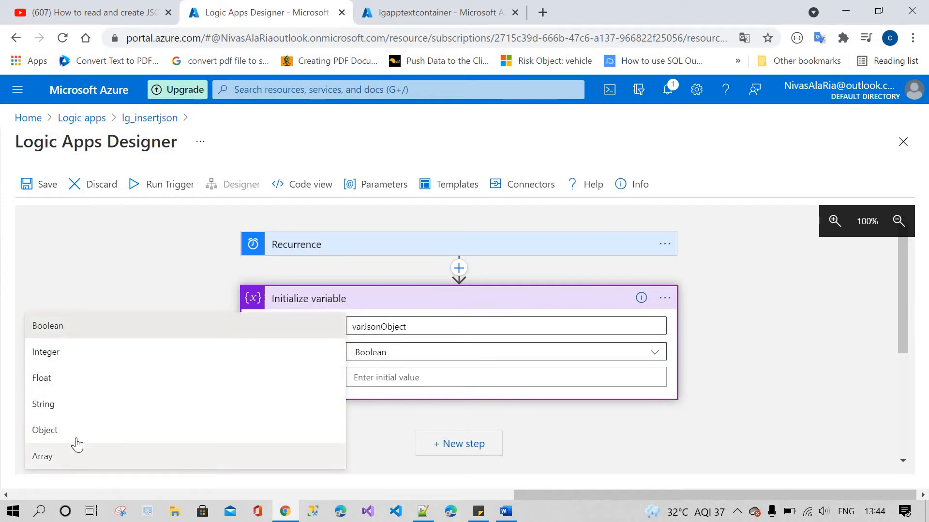
pyautogui.click(77, 433)
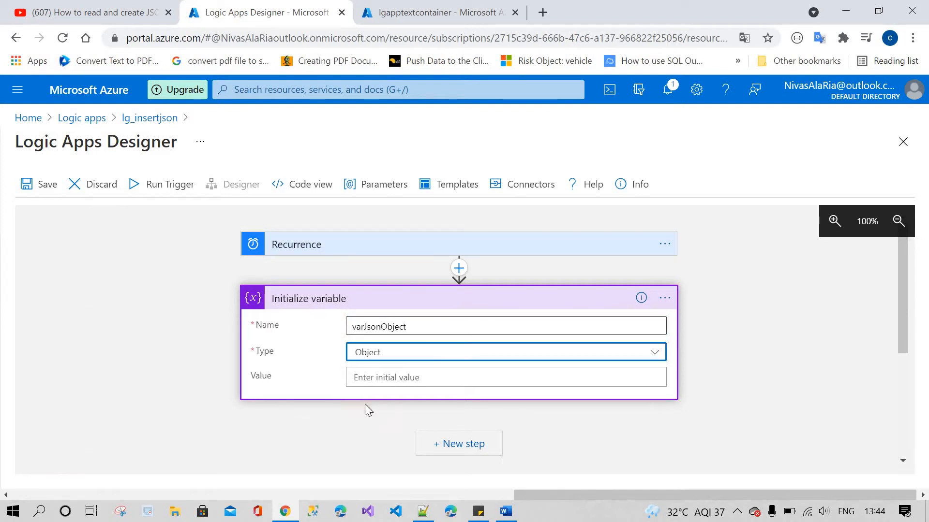
pyautogui.click(416, 353)
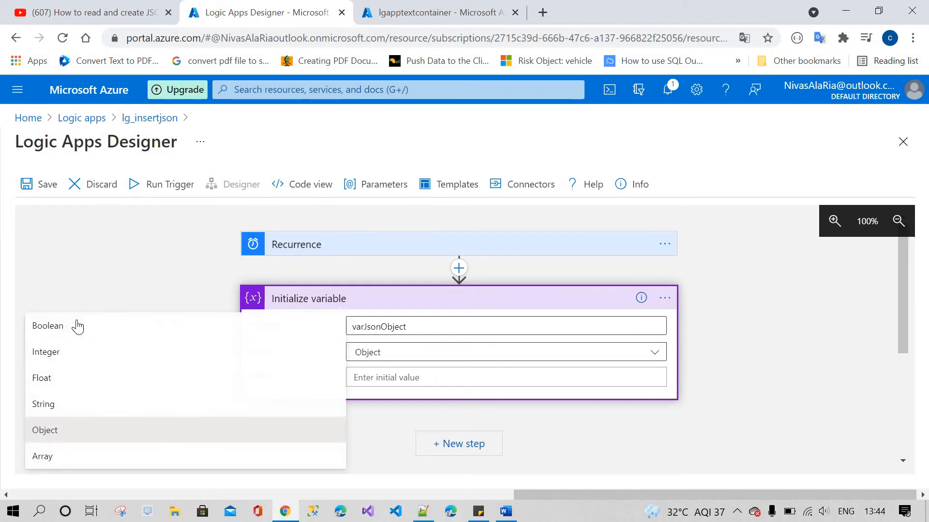
pyautogui.click(59, 432)
# Step: Begin a JSON object as the variable's initial value, with a "name" property holding a person's name
pyautogui.click(434, 380)
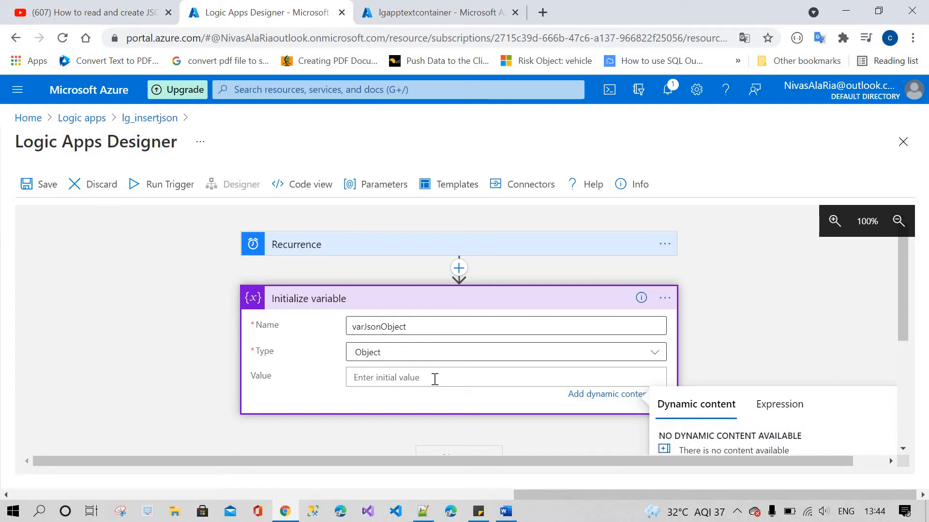
pyautogui.write('{')
pyautogui.press('Return')
pyautogui.press('Return')
pyautogui.write('}')
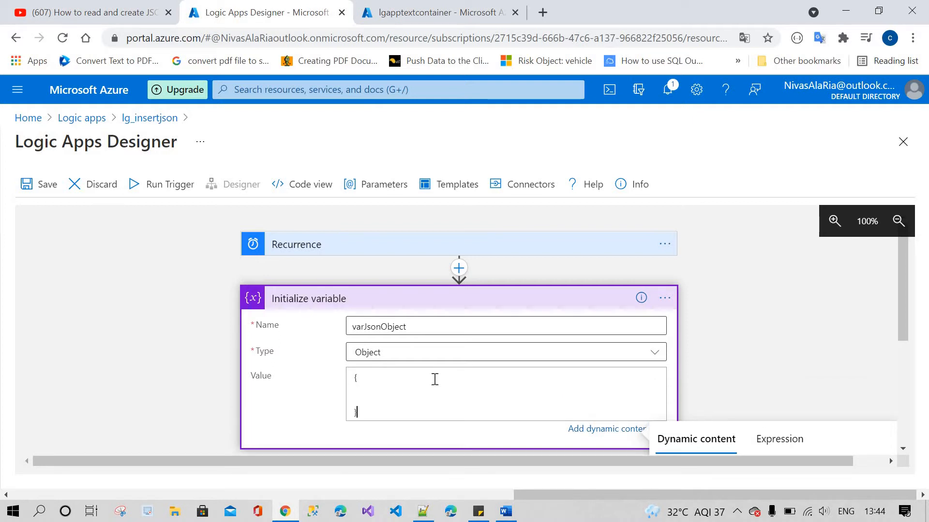
pyautogui.click(374, 389)
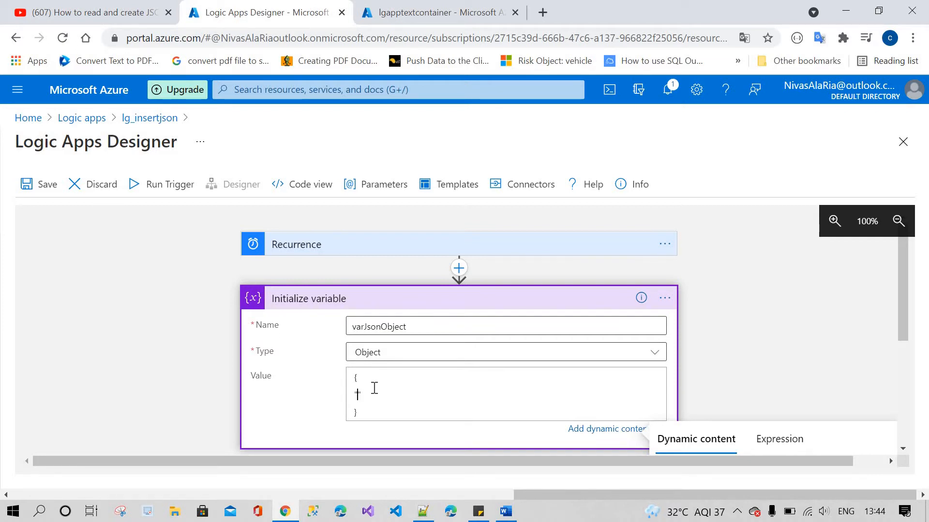
pyautogui.write('"name')
pyautogui.scroll(-4, 365, 408)
pyautogui.scroll(4, 383, 390)
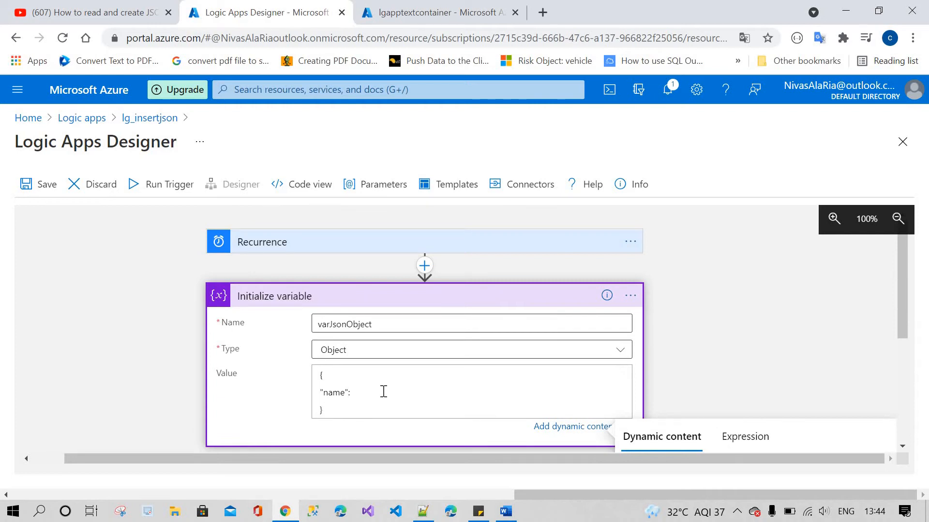
pyautogui.write('chaitu')
pyautogui.press('Return')
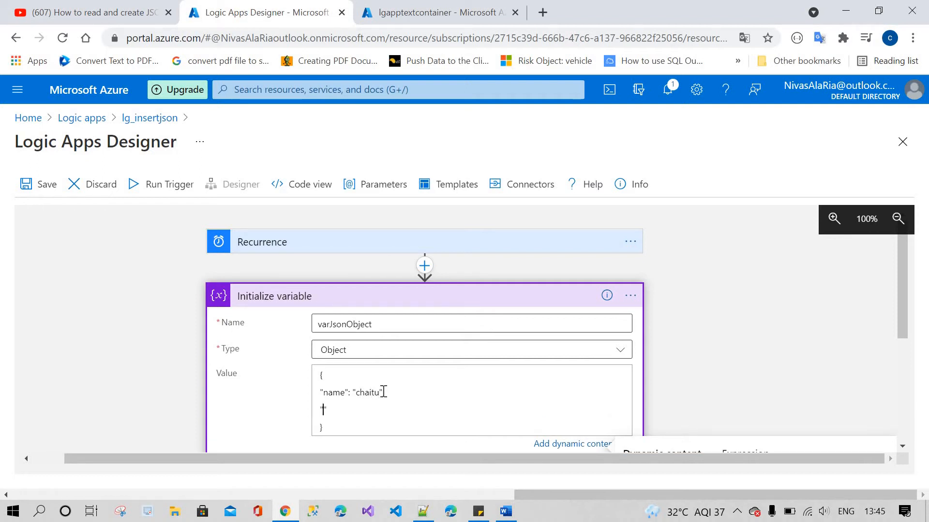
# Step: Add "address" and "fname" properties to the variable's JSON value, holding a city and a person's name
pyautogui.write('"address":"hyderabad",')
pyautogui.press('Return')
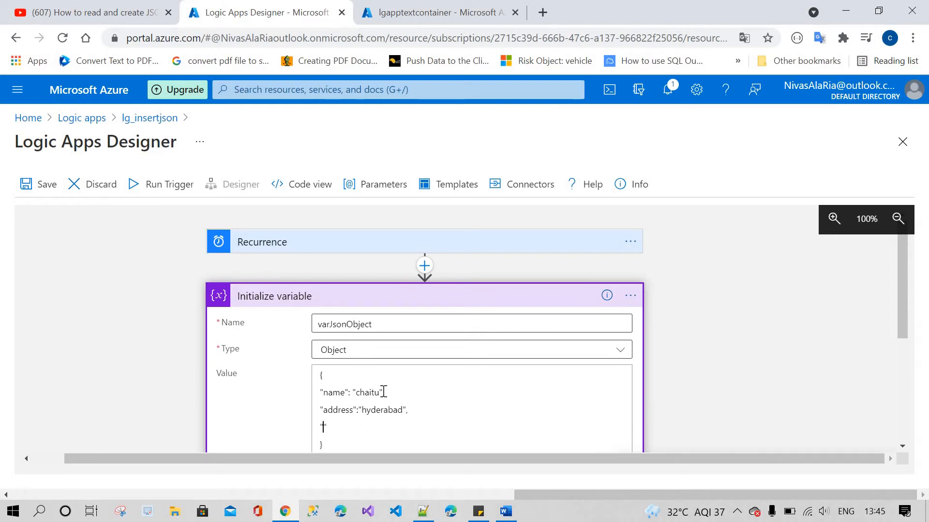
pyautogui.write('"fname": "nivas')
pyautogui.scroll(-3, 404, 394)
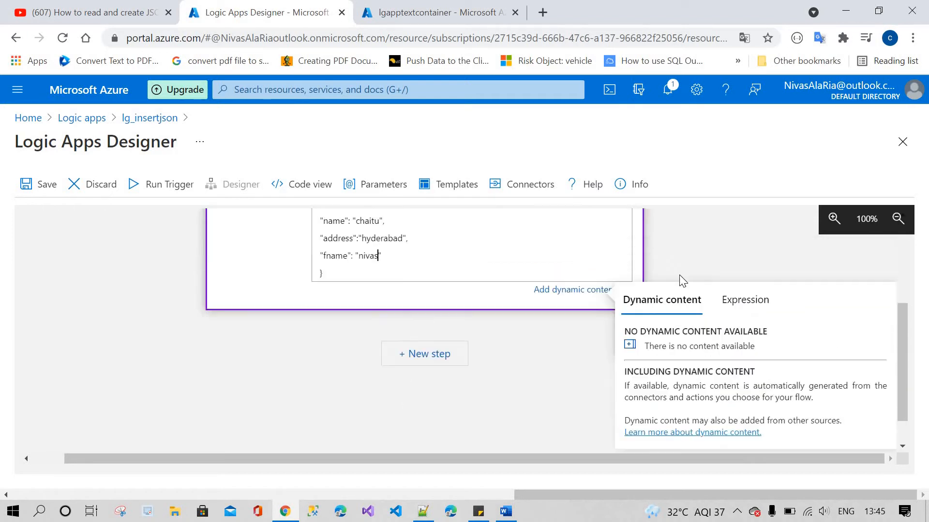
pyautogui.scroll(1, 489, 320)
pyautogui.scroll(3, 479, 321)
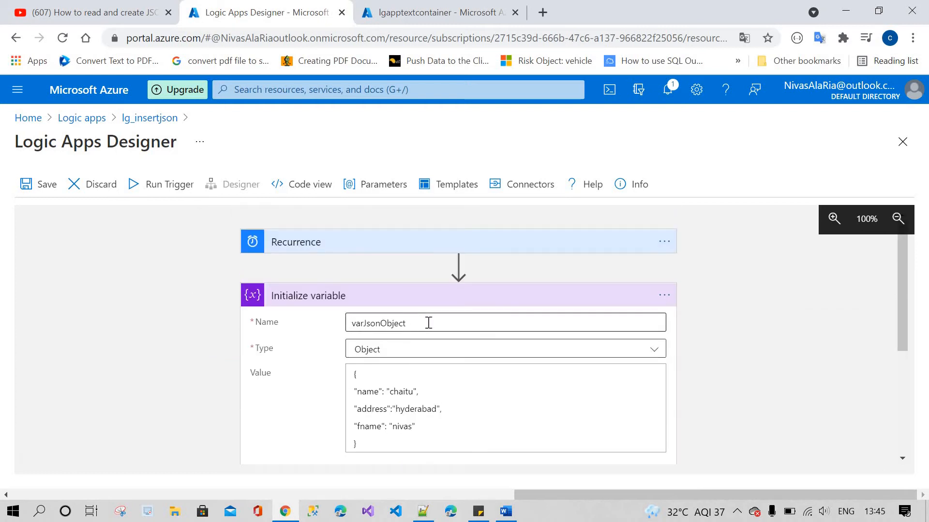
# Step: Search the operations for parse json and add a Parse JSON action after the Initialize variable action
pyautogui.scroll(-1, 428, 323)
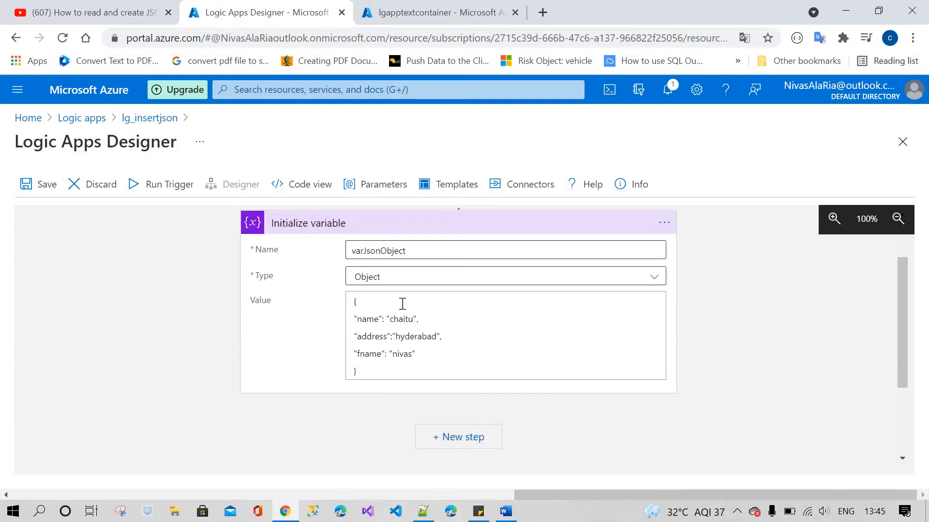
pyautogui.scroll(-1, 432, 340)
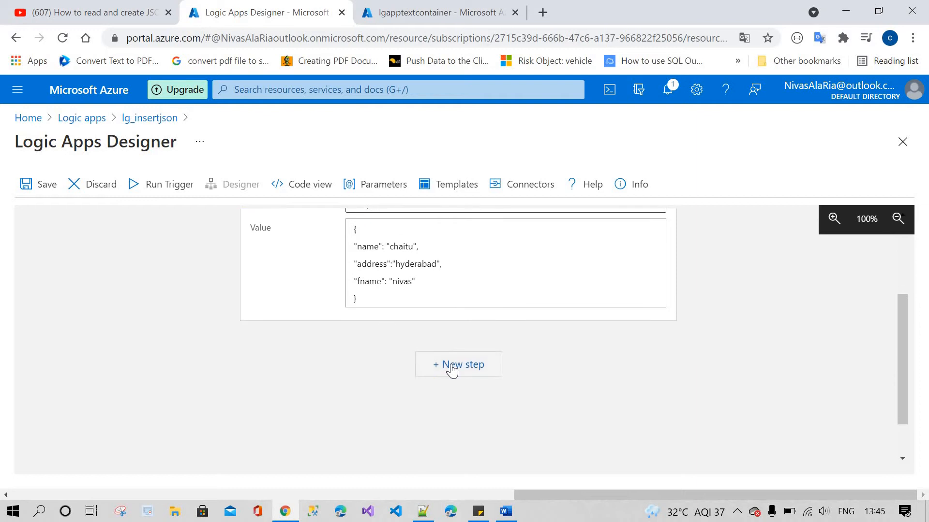
pyautogui.click(459, 364)
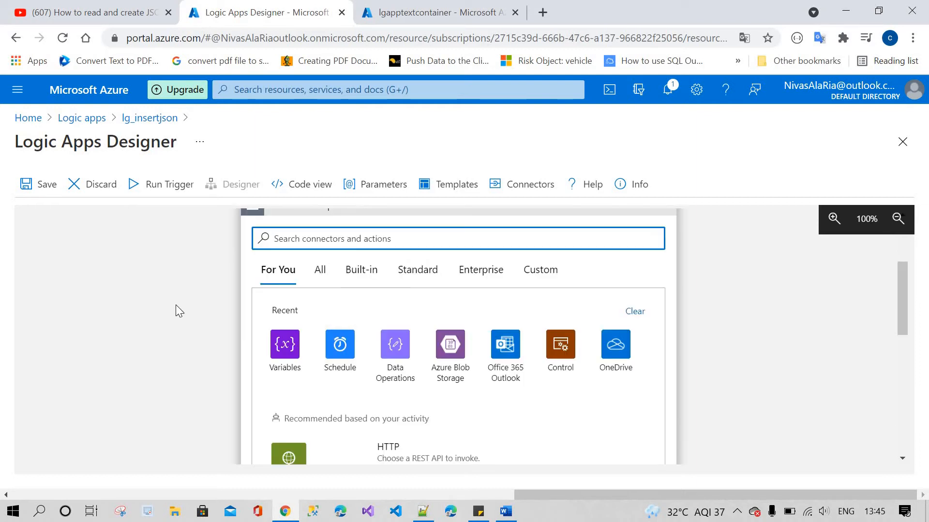
pyautogui.scroll(2, 176, 305)
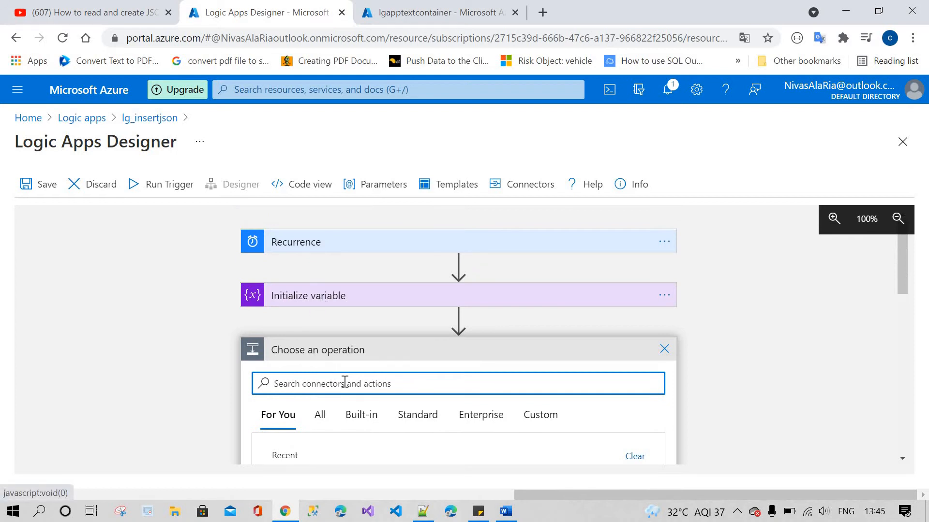
pyautogui.scroll(-2, 342, 371)
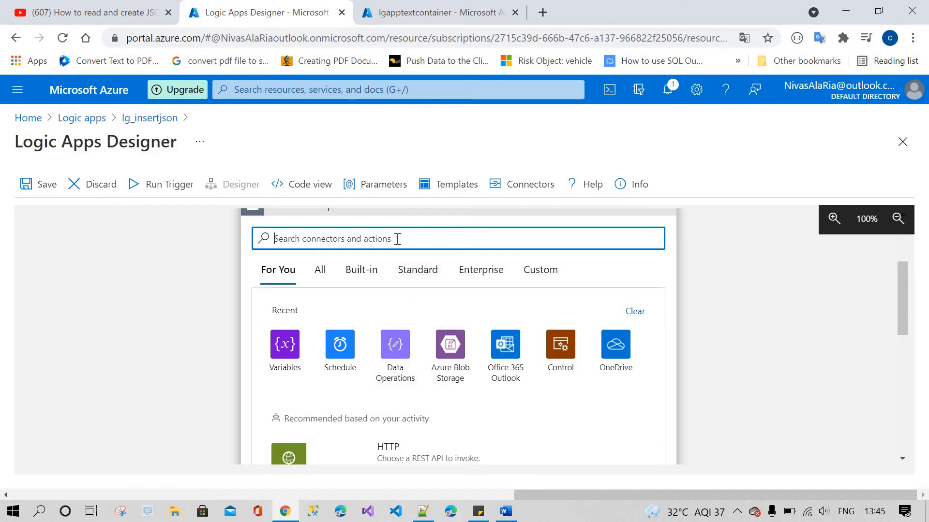
pyautogui.write('parse')
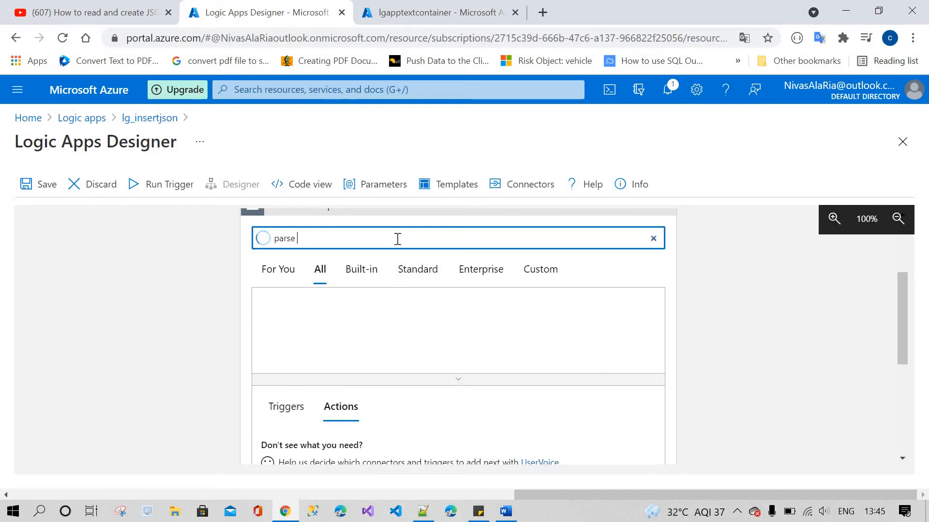
pyautogui.write(' json')
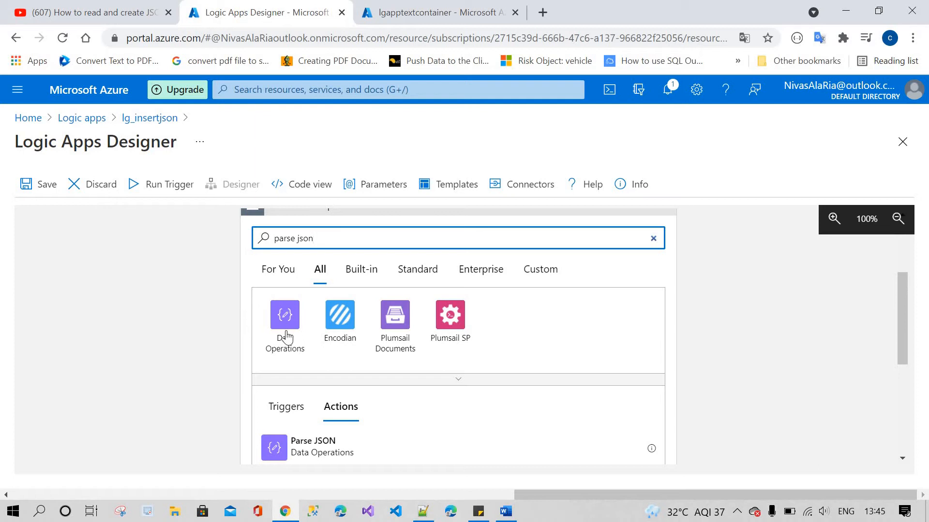
pyautogui.scroll(-3, 309, 353)
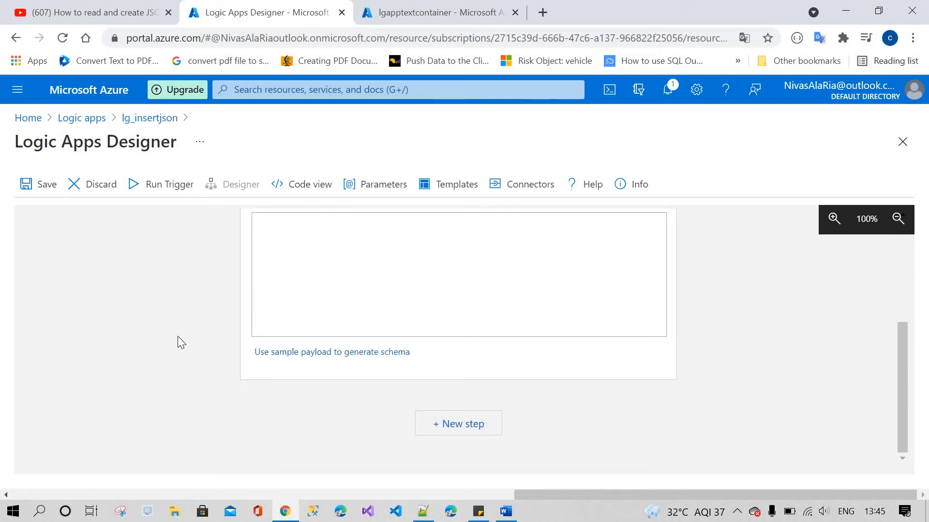
# Step: Set the Parse JSON action's content to the varJsonObject variable from the dynamic content
pyautogui.scroll(3, 162, 337)
pyautogui.scroll(-2, 162, 337)
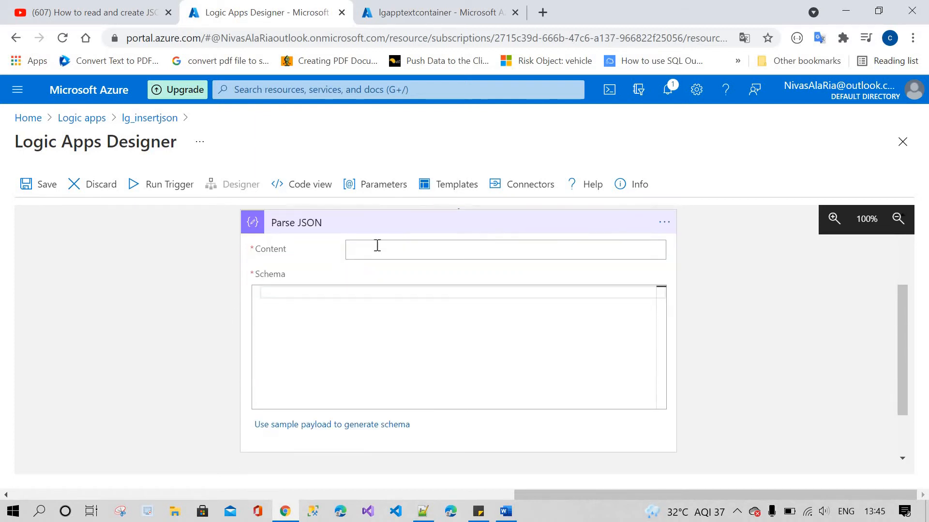
pyautogui.click(378, 245)
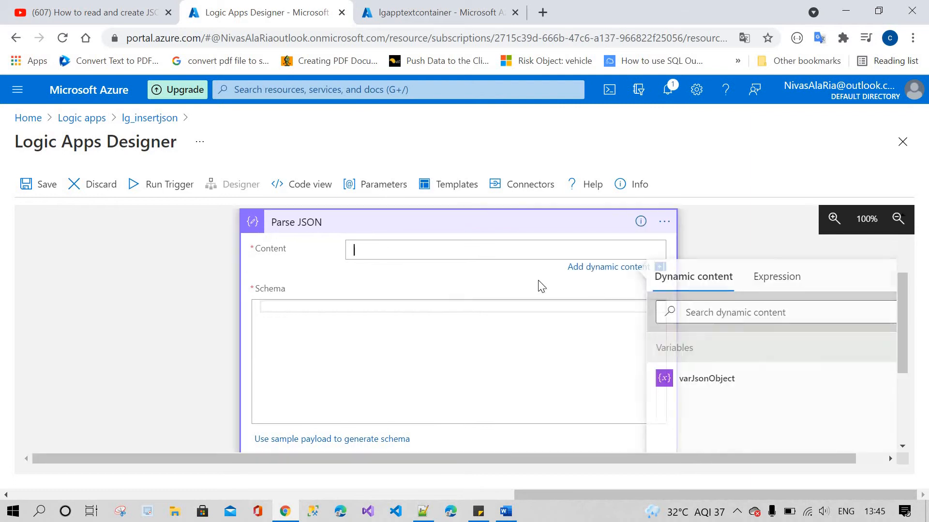
pyautogui.click(709, 382)
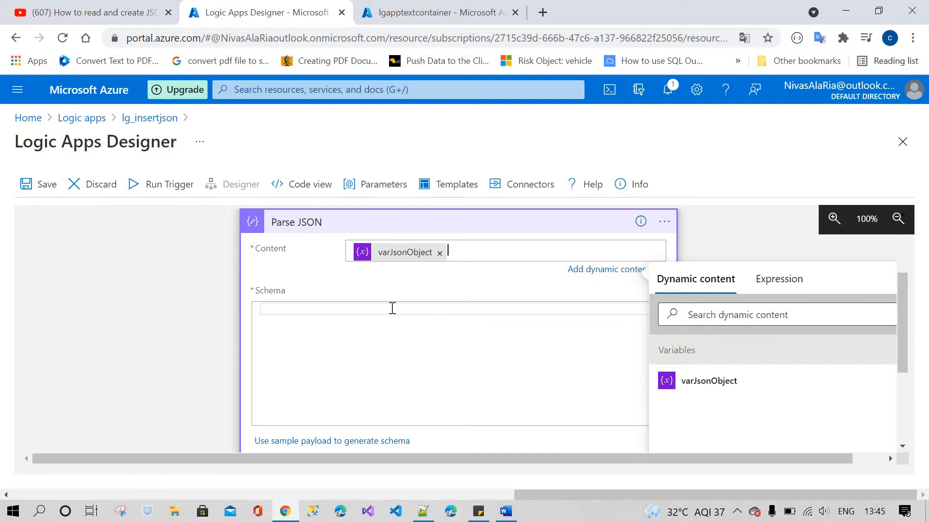
# Step: Expand the Initialize variable action to show its JSON value above the Parse JSON action
pyautogui.scroll(1, 184, 326)
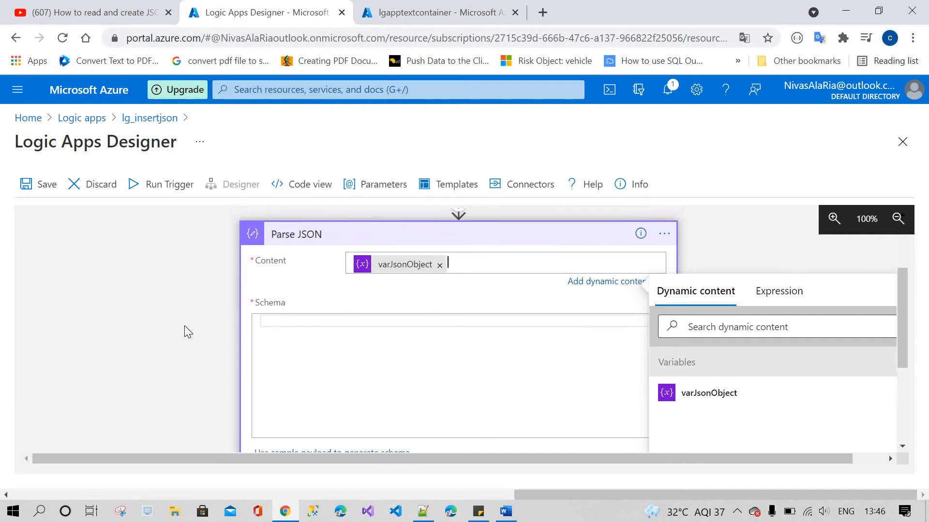
pyautogui.scroll(3, 184, 326)
pyautogui.click(332, 306)
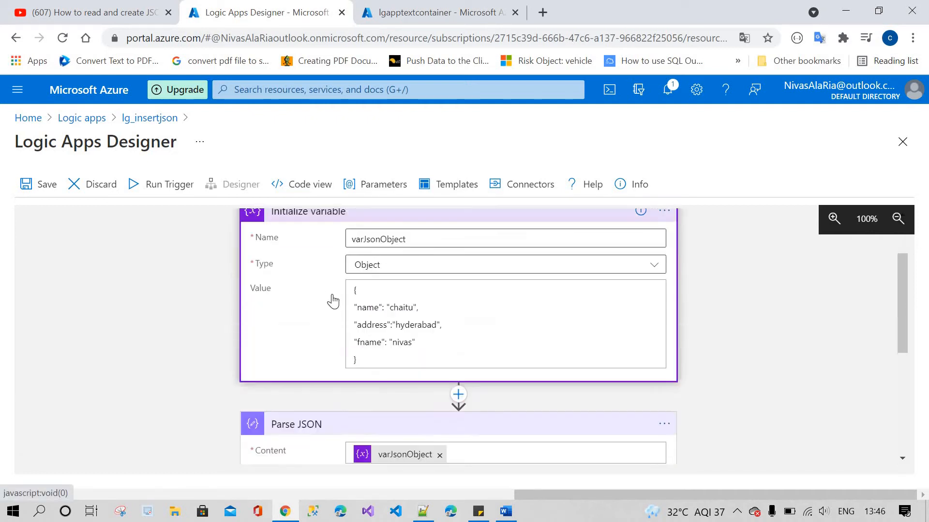
pyautogui.scroll(2, 333, 301)
pyautogui.scroll(-2, 352, 311)
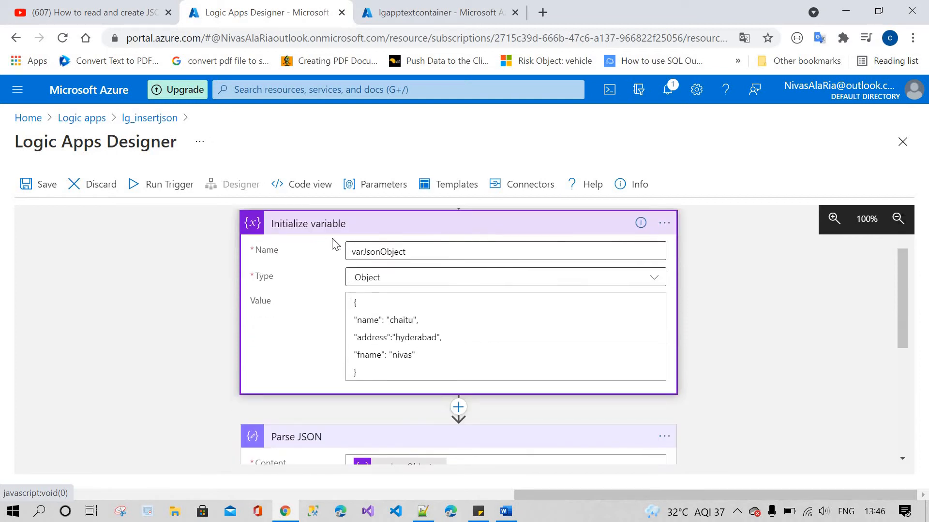
pyautogui.scroll(-5, 337, 278)
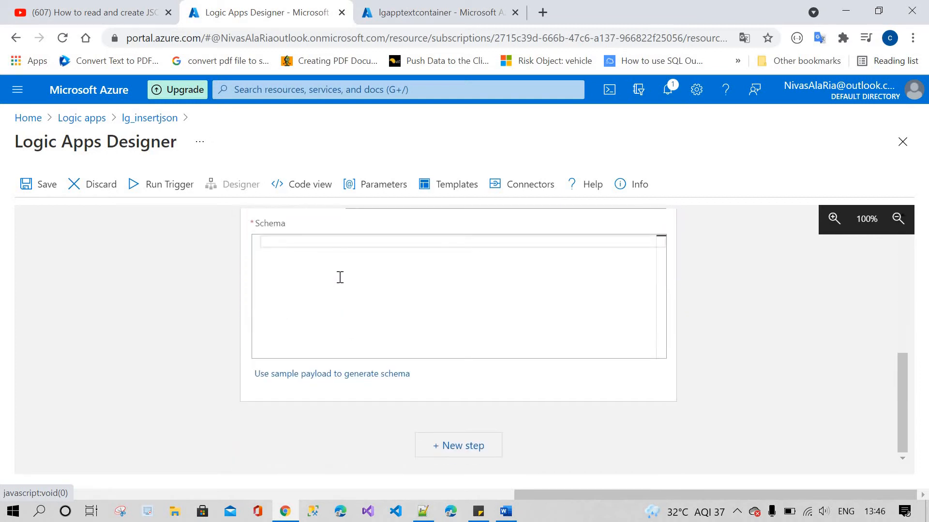
pyautogui.scroll(5, 340, 277)
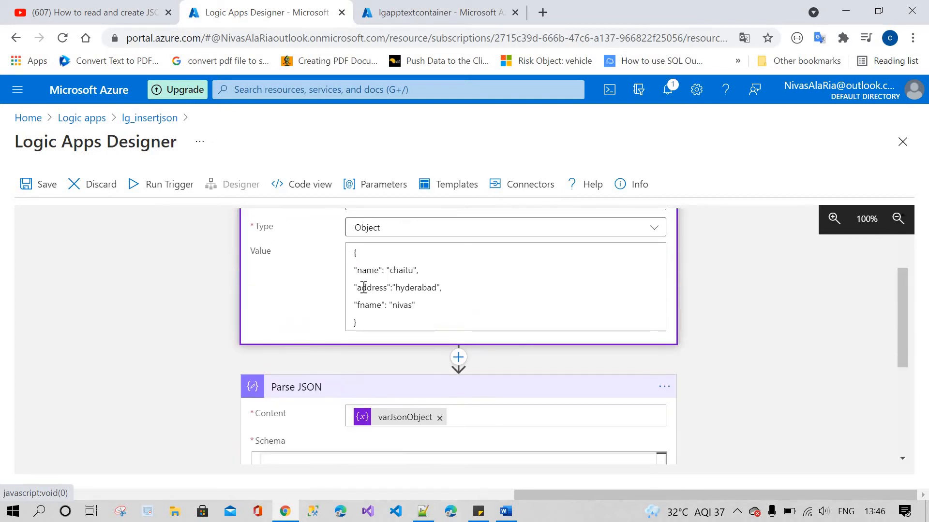
pyautogui.moveTo(348, 266); pyautogui.dragTo(356, 323)
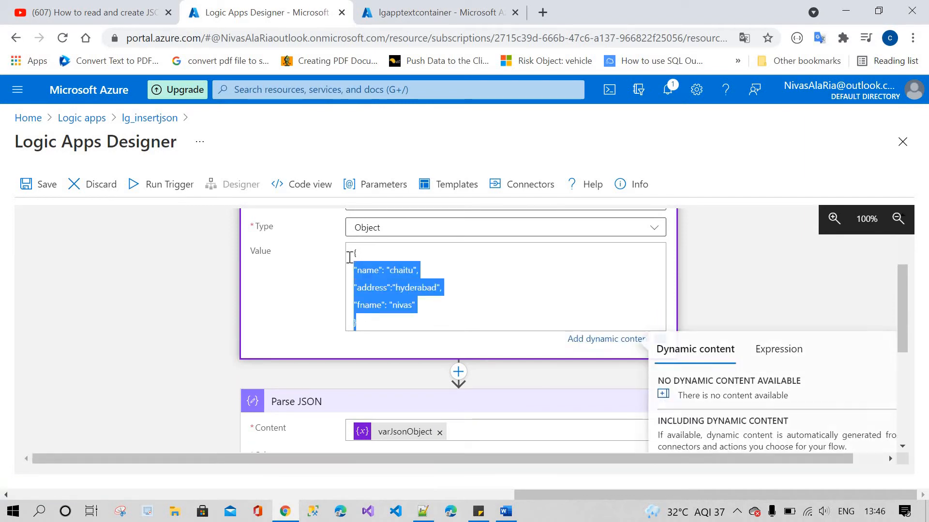
pyautogui.scroll(-2, 232, 324)
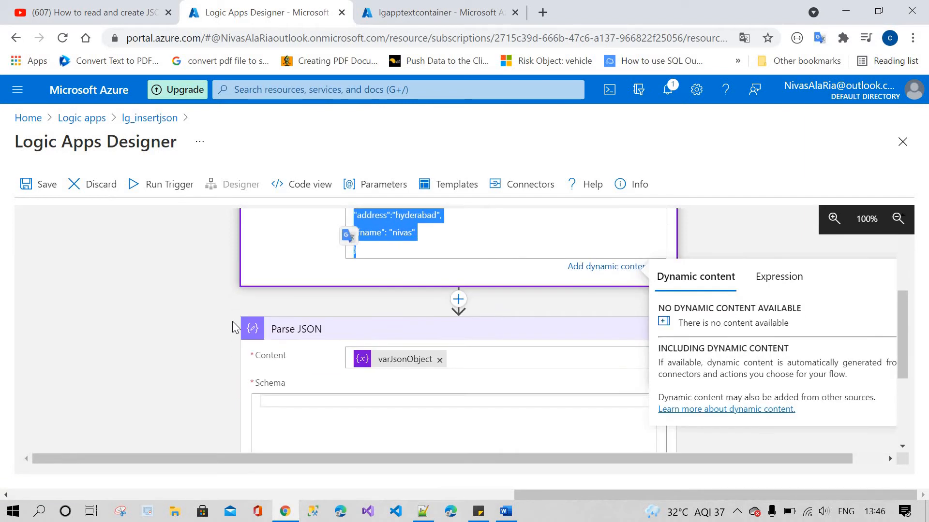
pyautogui.scroll(-4, 232, 321)
pyautogui.click(301, 363)
pyautogui.write('{ "name": "chaitu", "address":"hyderabad", "fname": "nivas" }')
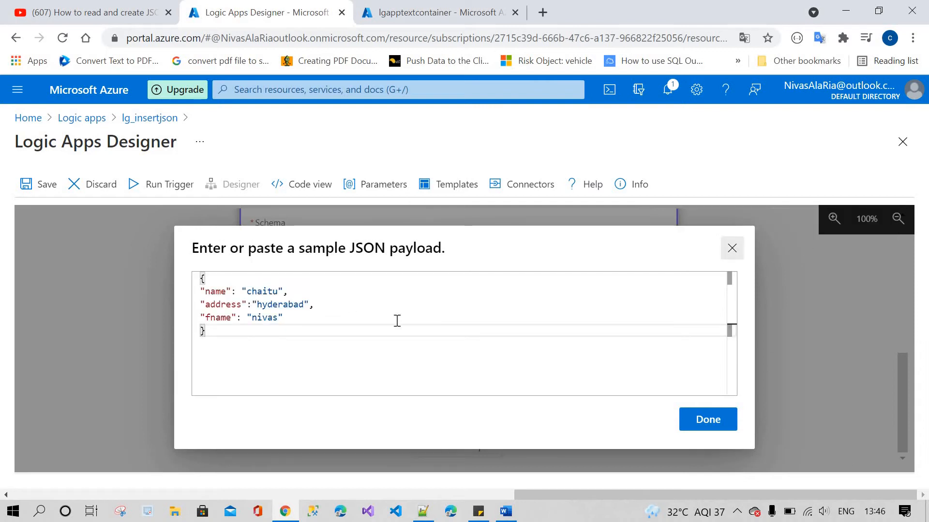
pyautogui.press('Escape')
pyautogui.scroll(2, 397, 319)
pyautogui.scroll(-2, 358, 352)
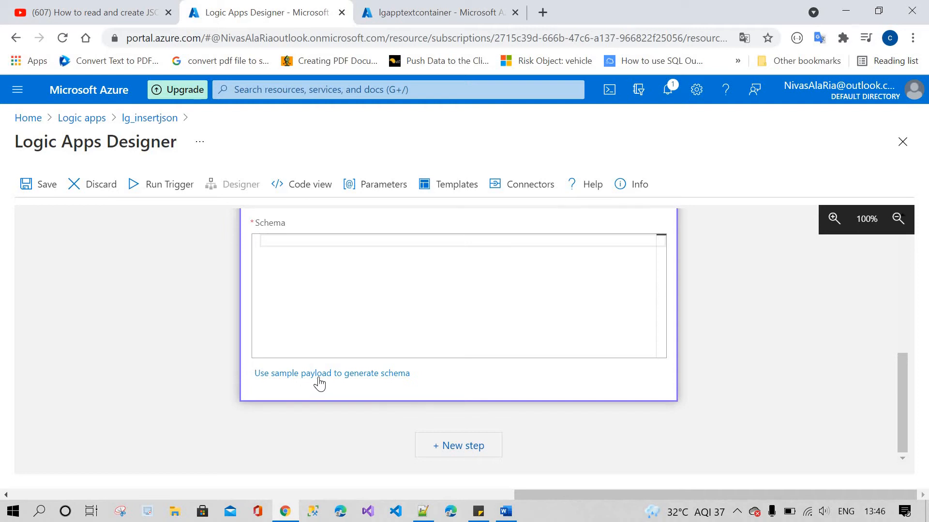
# Step: Generate the Parse JSON action's schema from a sample payload copied from the Initialize variable action's JSON value
pyautogui.scroll(4, 369, 353)
pyautogui.moveTo(361, 322); pyautogui.dragTo(338, 246)
pyautogui.hotkey('ctrl', 'c')
pyautogui.scroll(-5, 280, 332)
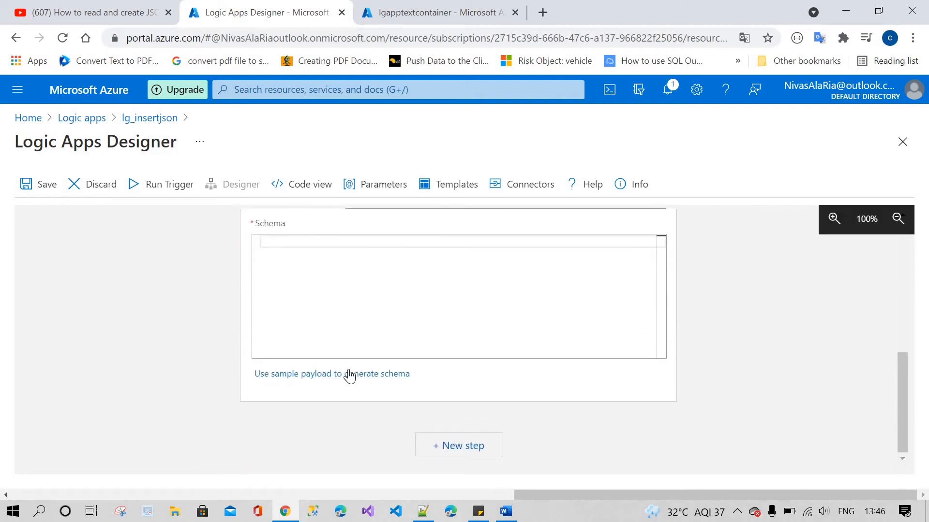
pyautogui.click(349, 375)
pyautogui.hotkey('ctrl', 'v')
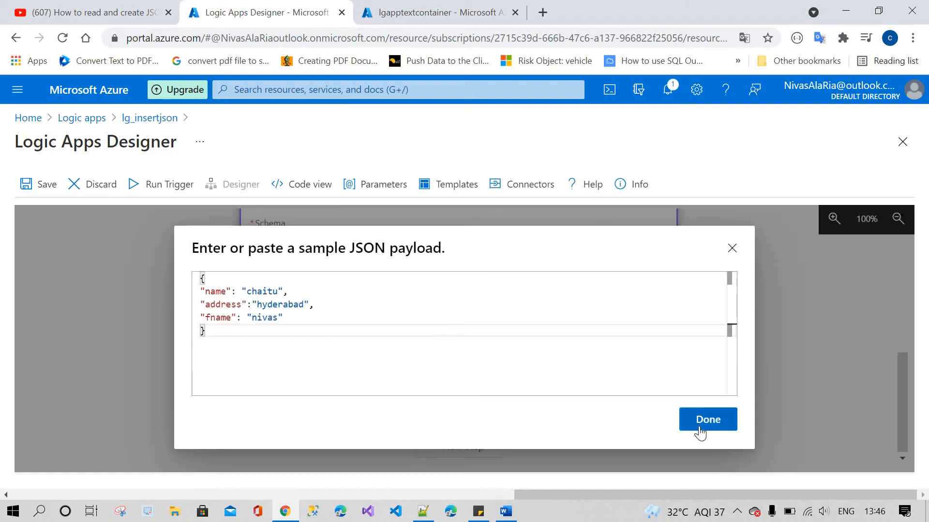
pyautogui.click(700, 433)
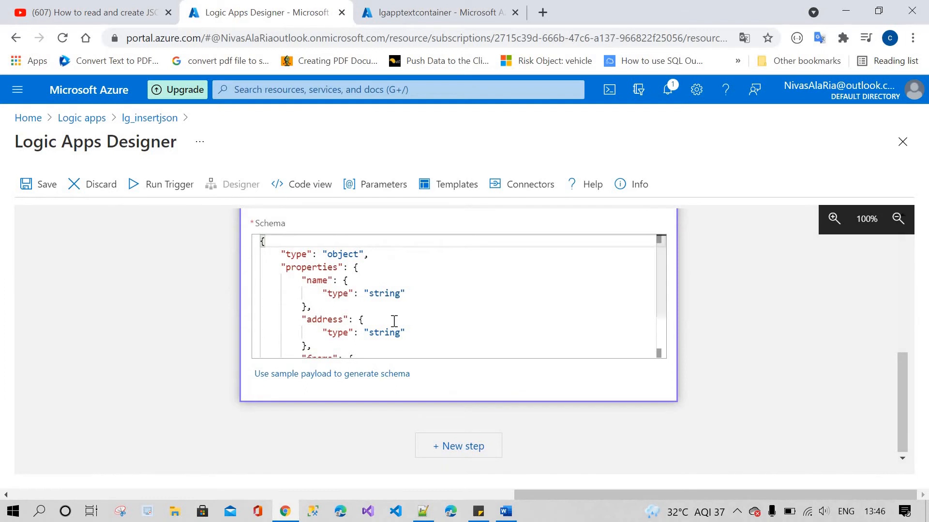
# Step: Examine the generated schema's properties and compare them with the JSON value in the Initialize variable action
pyautogui.scroll(-2, 353, 290)
pyautogui.scroll(2, 353, 290)
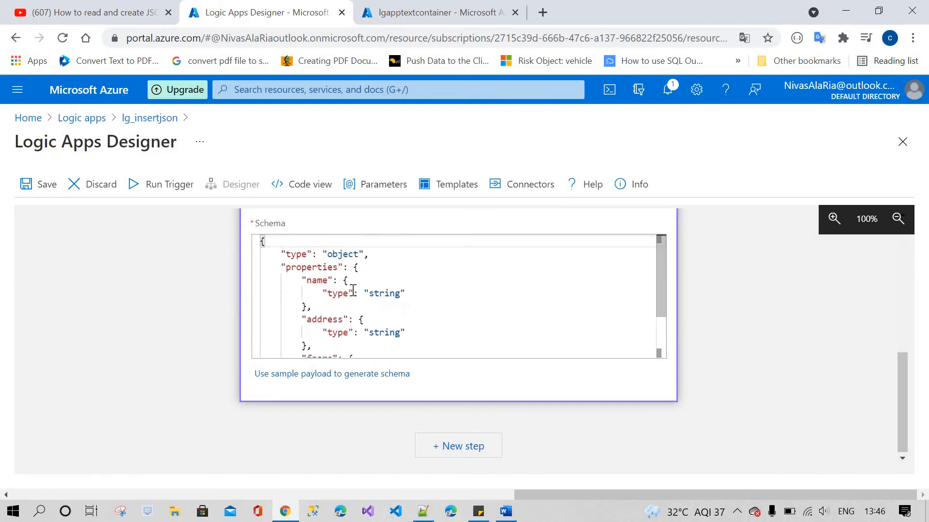
pyautogui.scroll(-2, 353, 290)
pyautogui.scroll(4, 351, 290)
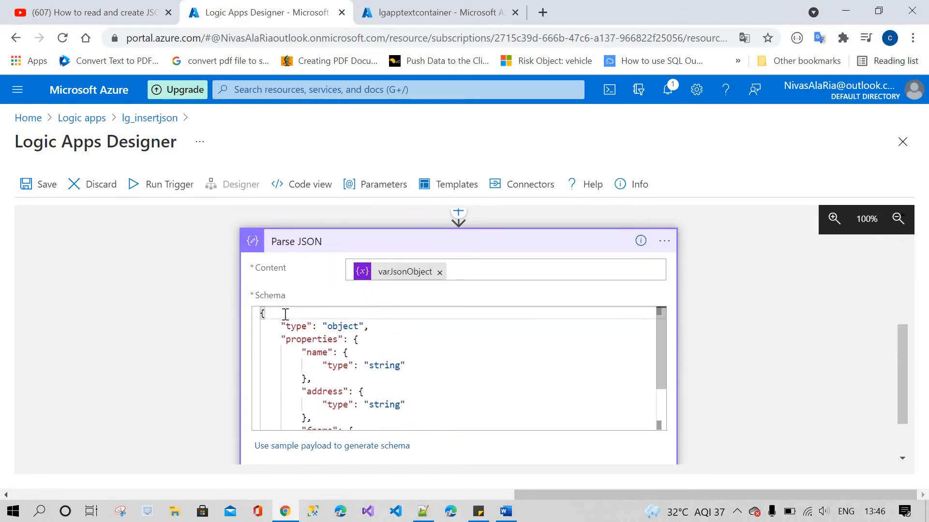
pyautogui.scroll(2, 286, 315)
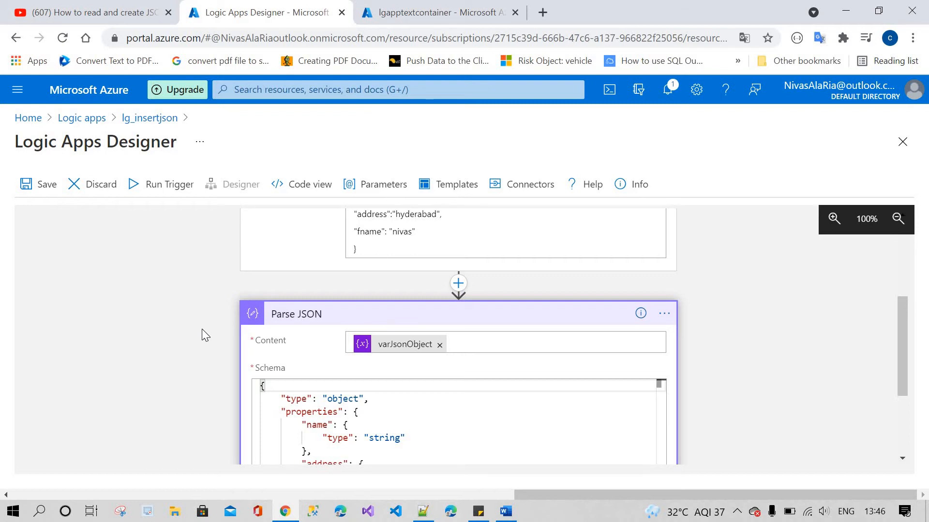
pyautogui.scroll(3, 372, 299)
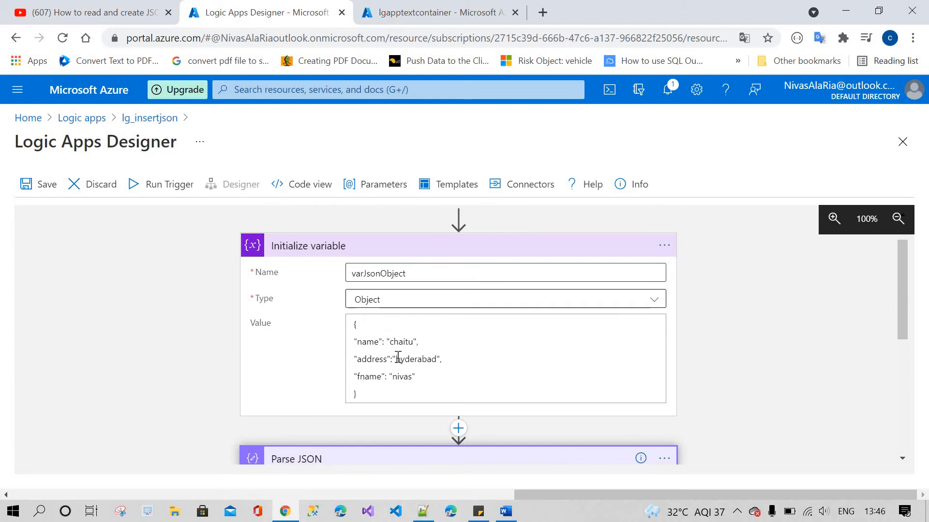
pyautogui.scroll(-3, 429, 346)
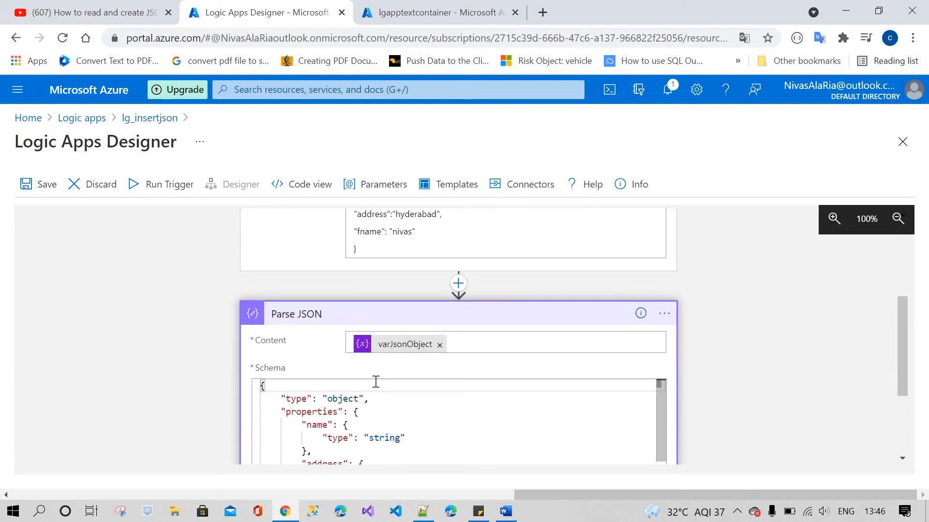
pyautogui.scroll(-2, 376, 384)
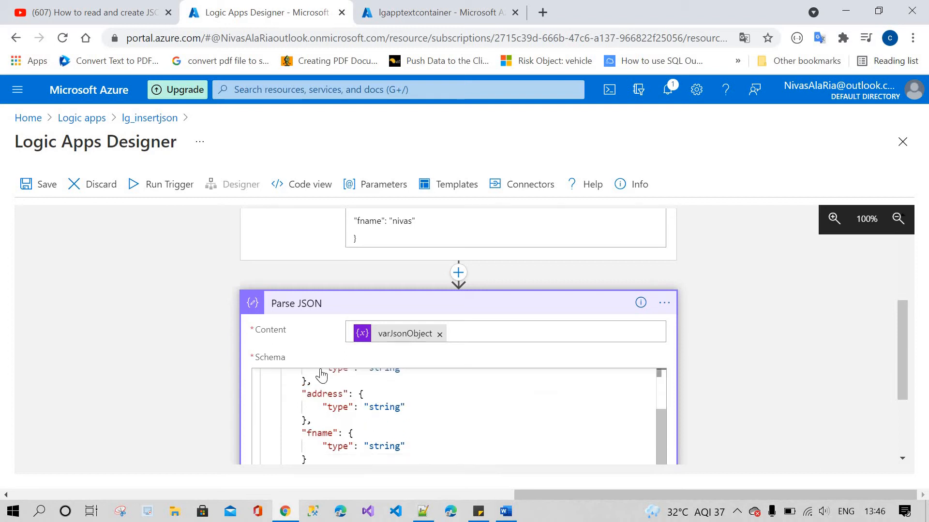
pyautogui.scroll(-3, 187, 346)
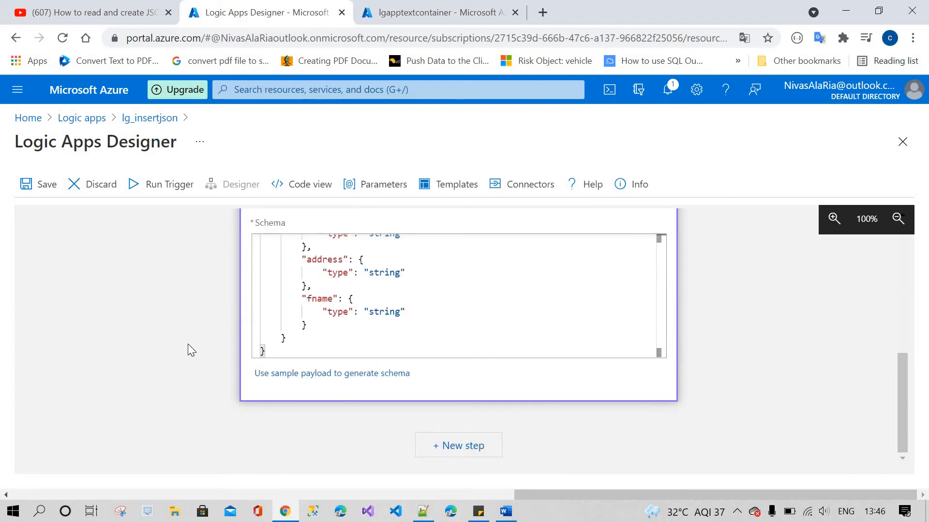
pyautogui.scroll(8, 193, 342)
pyautogui.scroll(-3, 382, 374)
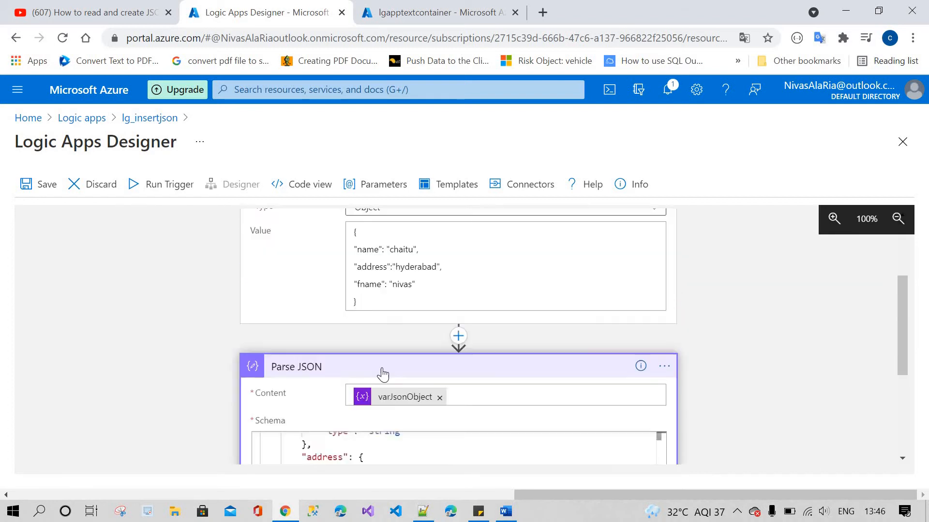
pyautogui.scroll(-4, 382, 374)
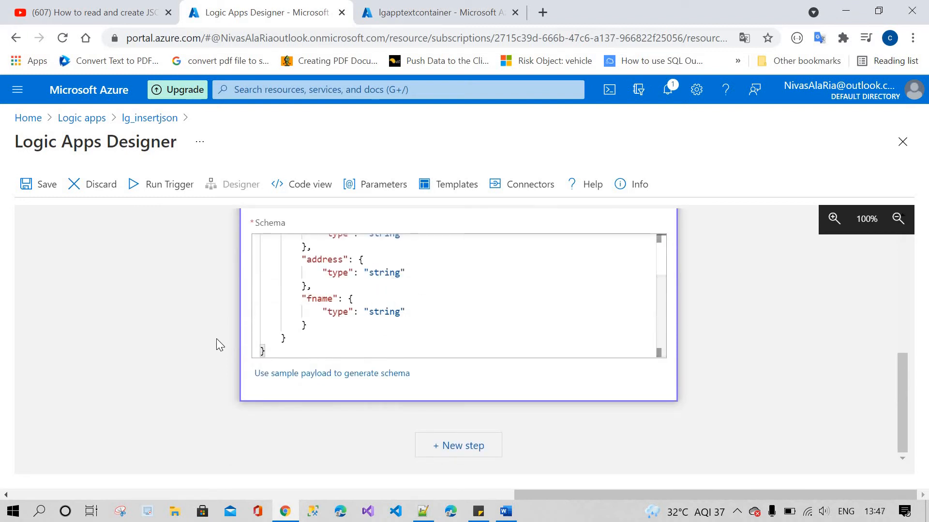
# Step: Start a new step after the Parse JSON action and view the recommended operations
pyautogui.click(460, 447)
pyautogui.scroll(-3, 372, 271)
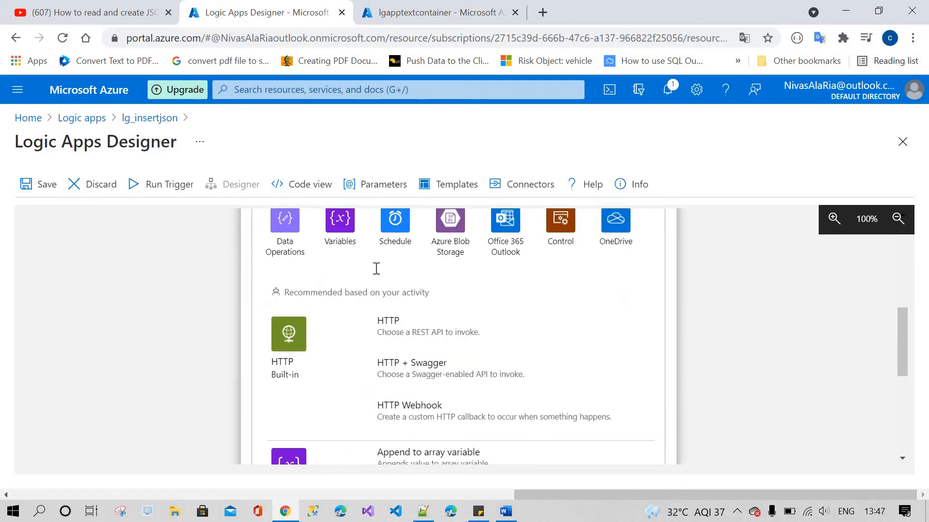
pyautogui.scroll(3, 375, 267)
pyautogui.write('compose')
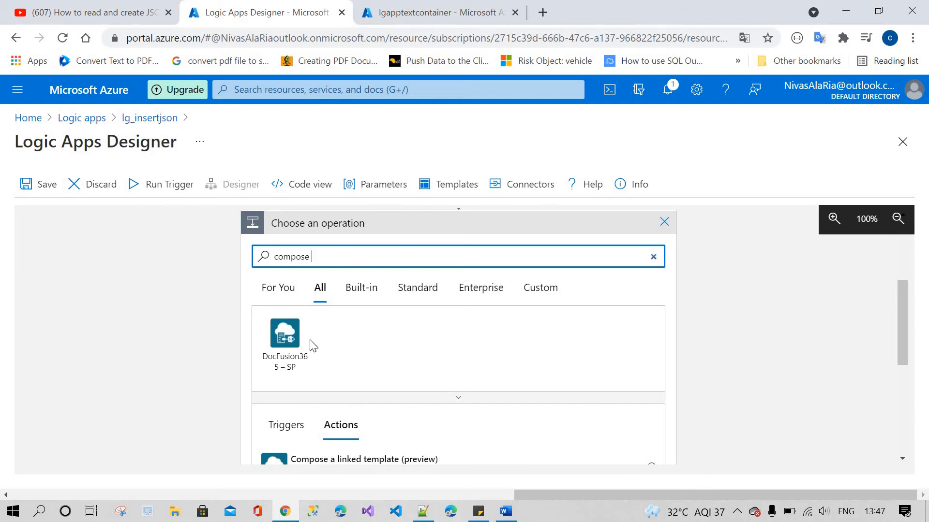
pyautogui.scroll(-3, 245, 329)
pyautogui.scroll(3, 326, 302)
pyautogui.doubleClick(335, 259)
pyautogui.press('BackSpace')
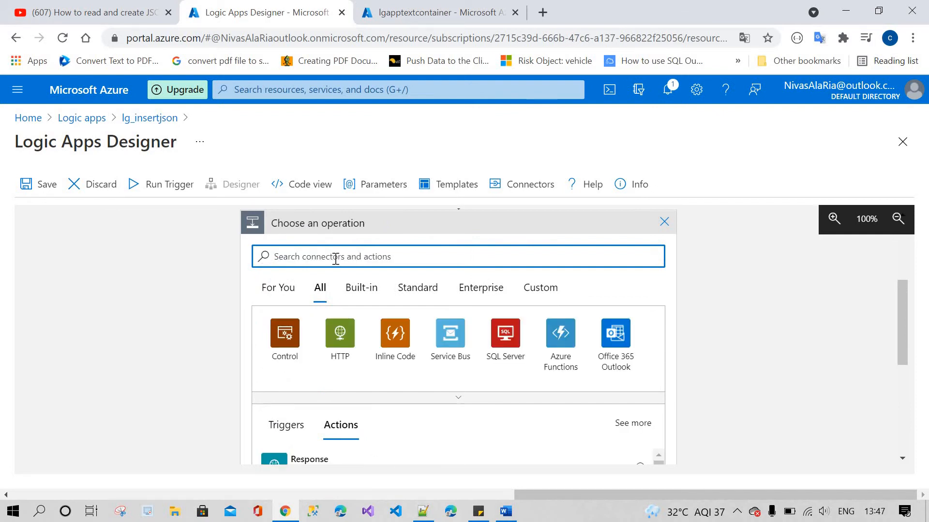
# Step: Search the operations for Compose and add the Data Operations Compose action after Parse JSON
pyautogui.write('C')
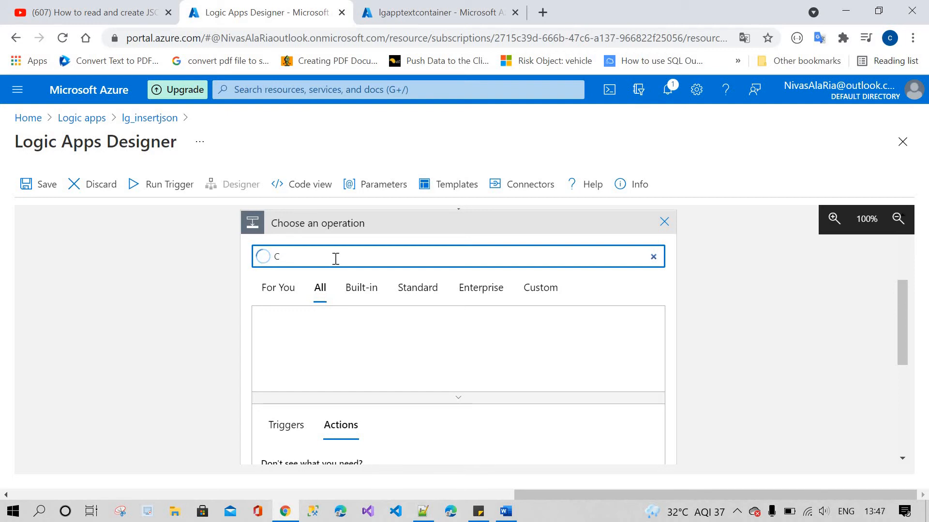
pyautogui.write('oompose')
pyautogui.scroll(4, 322, 308)
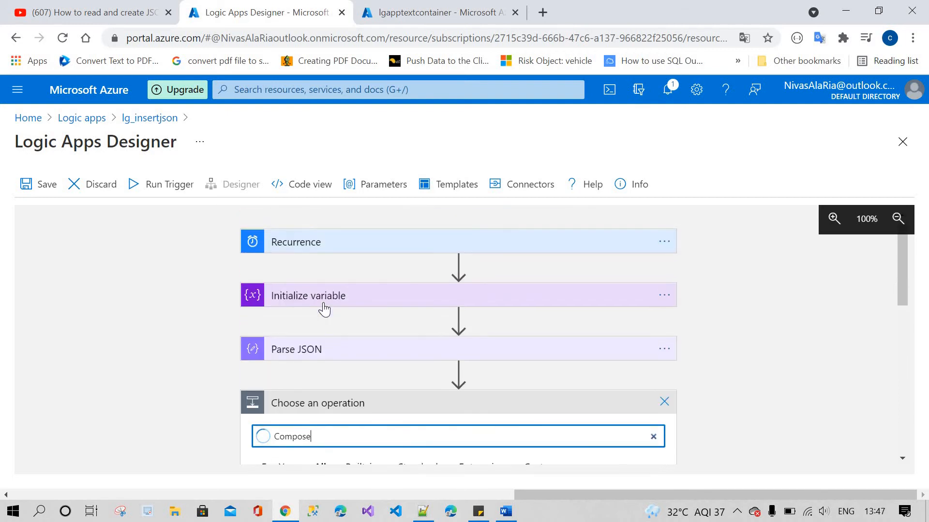
pyautogui.scroll(-5, 353, 324)
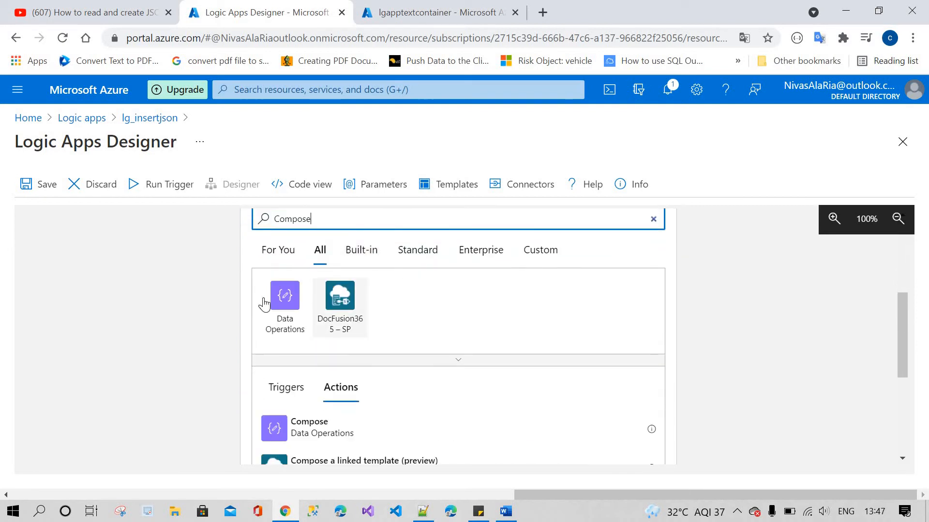
pyautogui.scroll(-2, 285, 359)
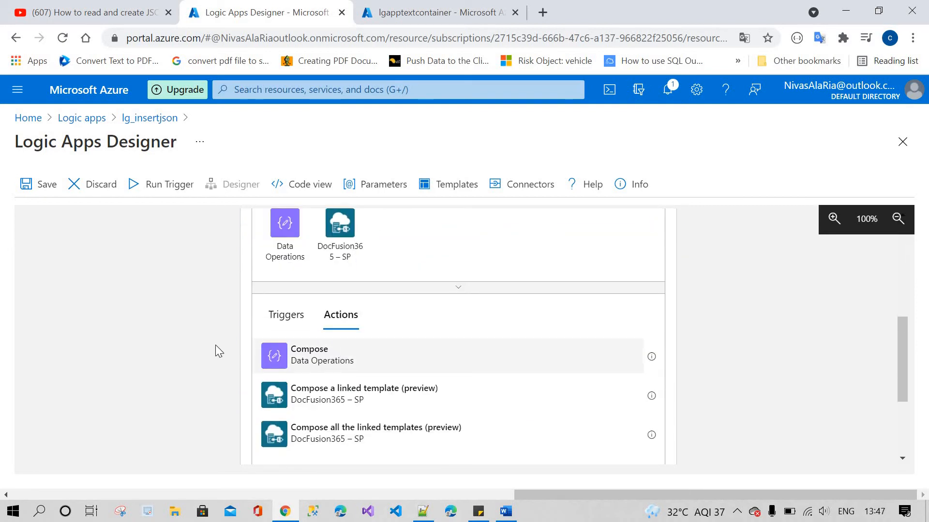
pyautogui.scroll(1, 400, 299)
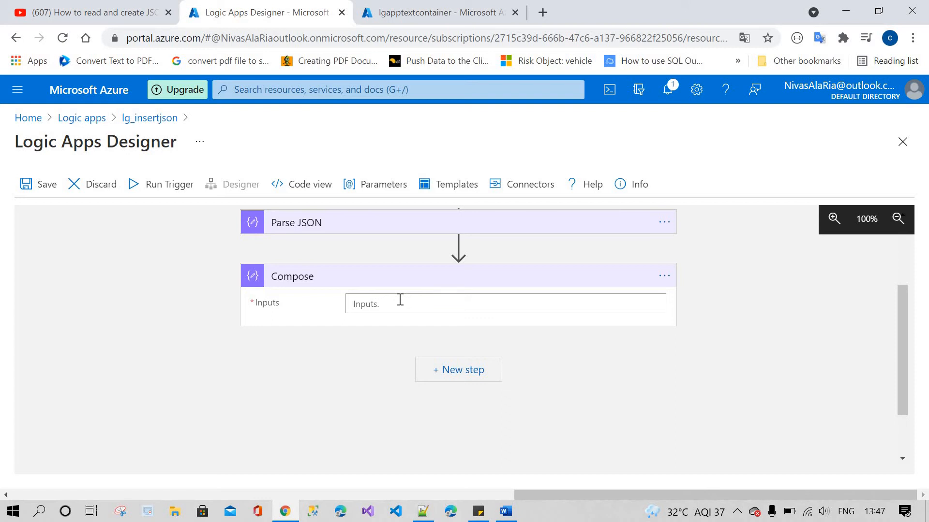
# Step: Review the Parse JSON outputs and the variable's JSON value, and set the Compose action's inputs to the varJsonObject variable
pyautogui.click(399, 300)
pyautogui.scroll(-2, 618, 375)
pyautogui.scroll(1, 705, 370)
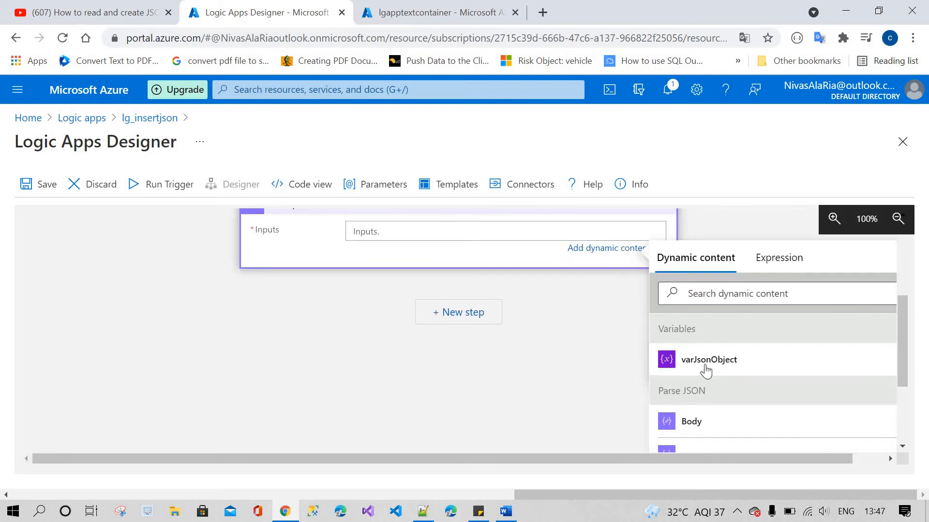
pyautogui.scroll(-1, 710, 339)
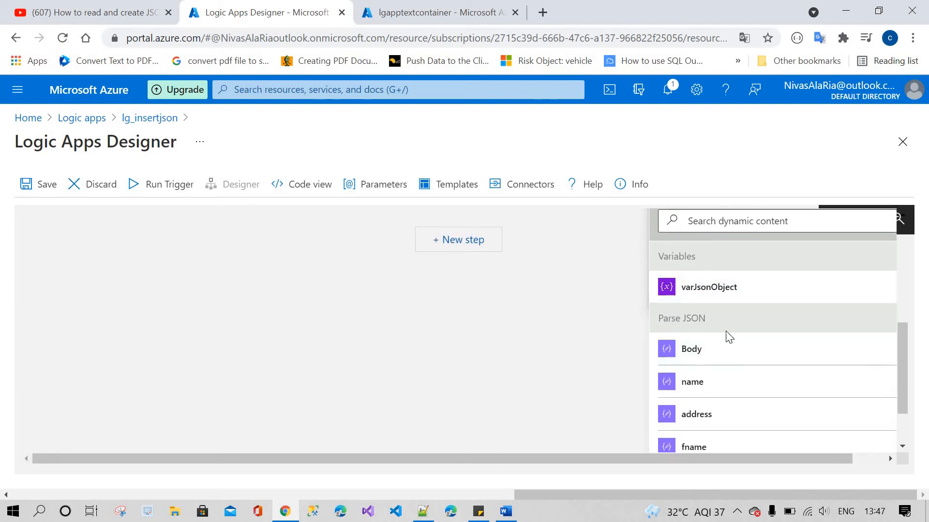
pyautogui.scroll(-1, 716, 328)
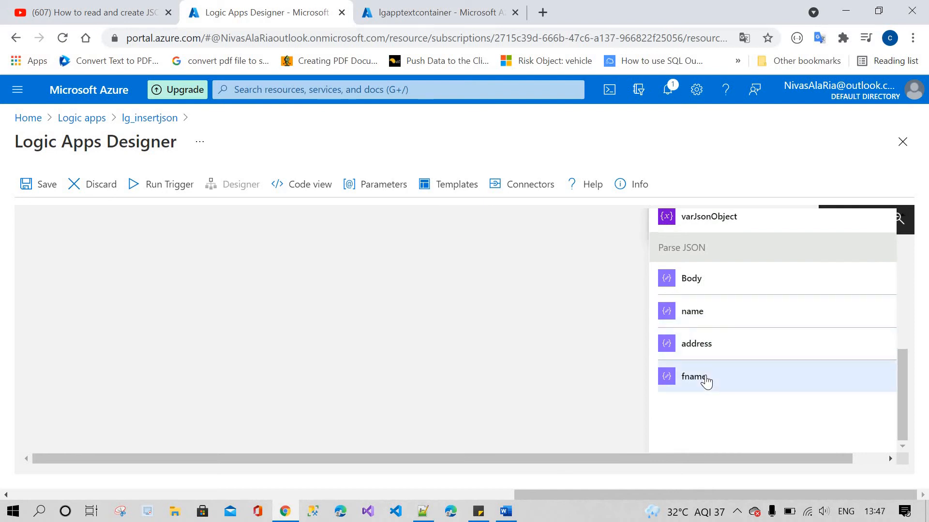
pyautogui.scroll(3, 376, 339)
pyautogui.click(418, 310)
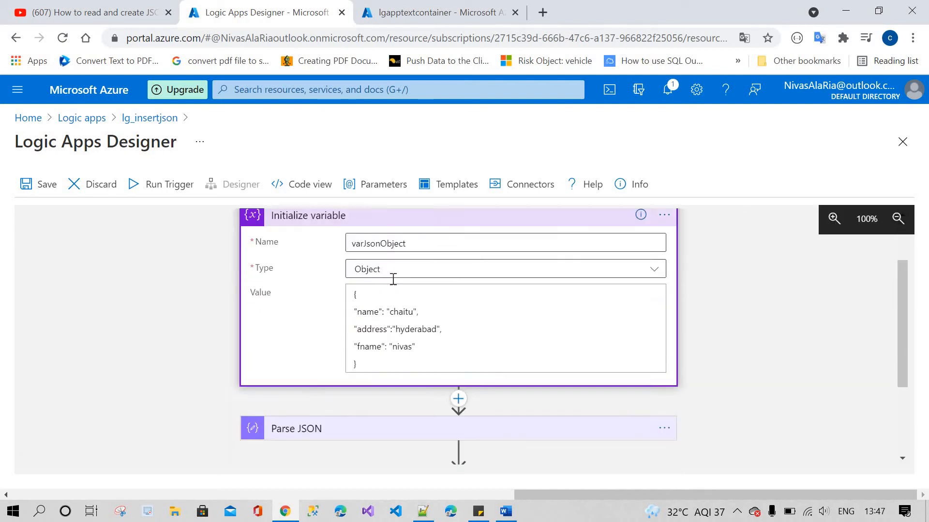
pyautogui.scroll(-1, 393, 279)
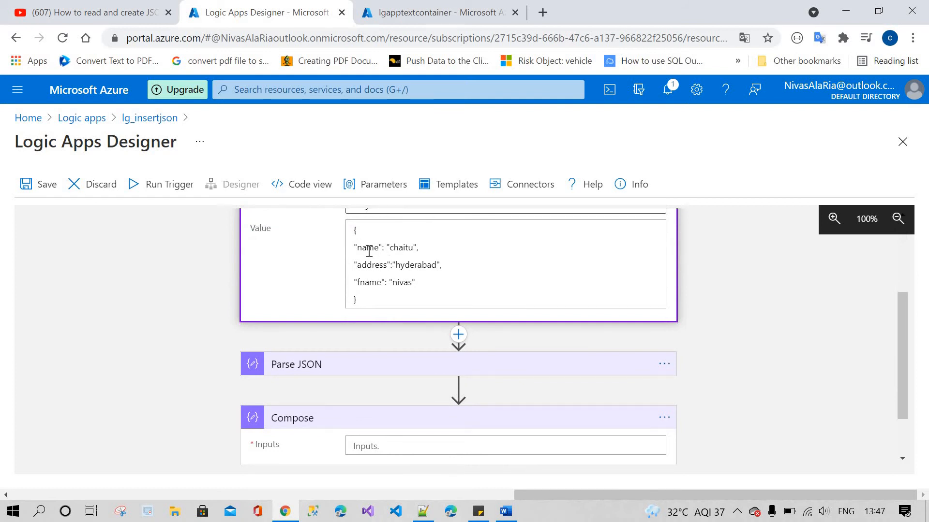
pyautogui.scroll(-1, 580, 315)
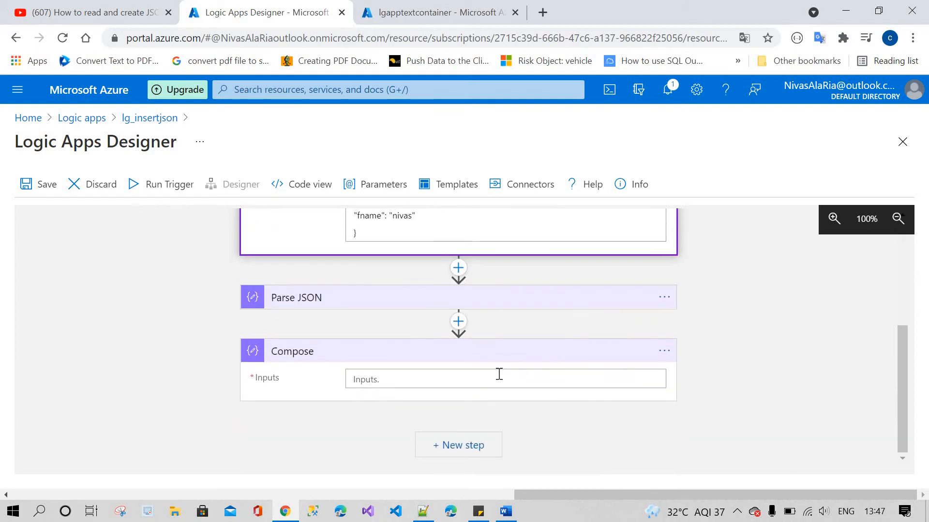
pyautogui.click(499, 374)
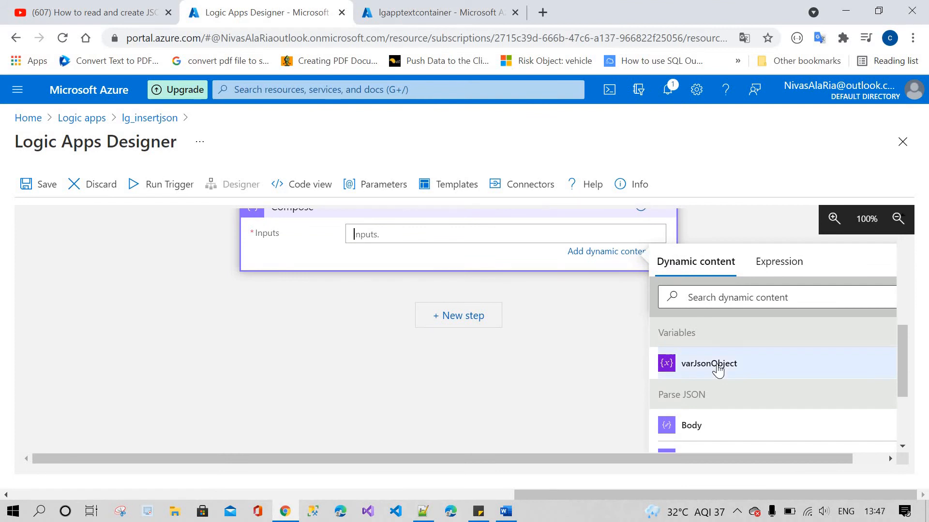
pyautogui.click(709, 364)
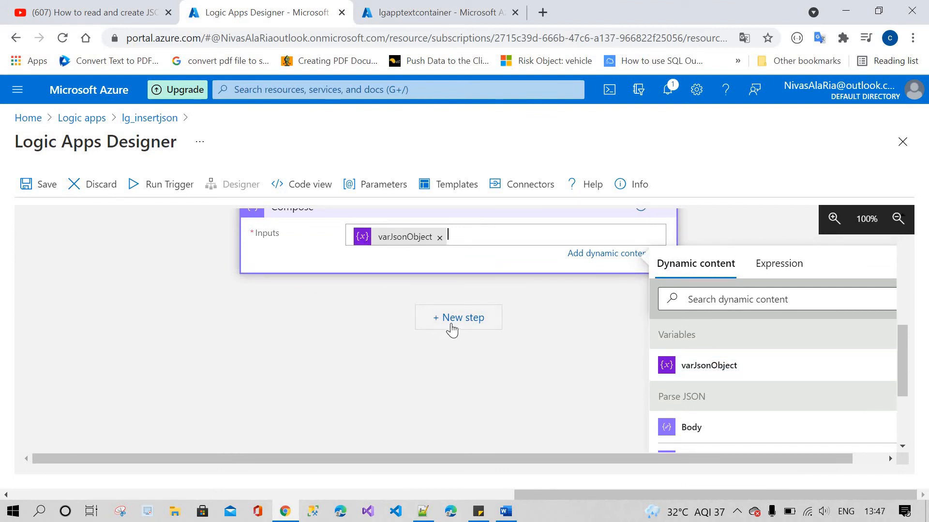
pyautogui.click(437, 318)
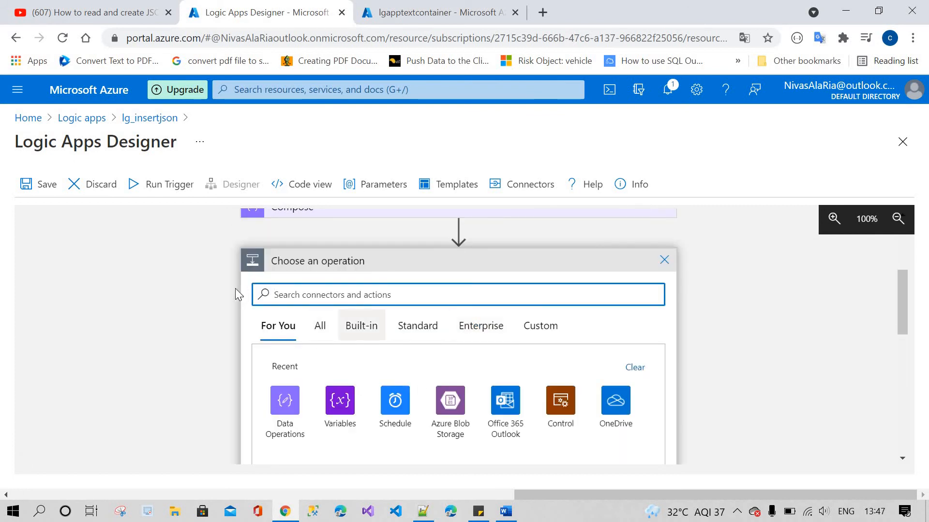
pyautogui.scroll(5, 532, 323)
pyautogui.click(665, 240)
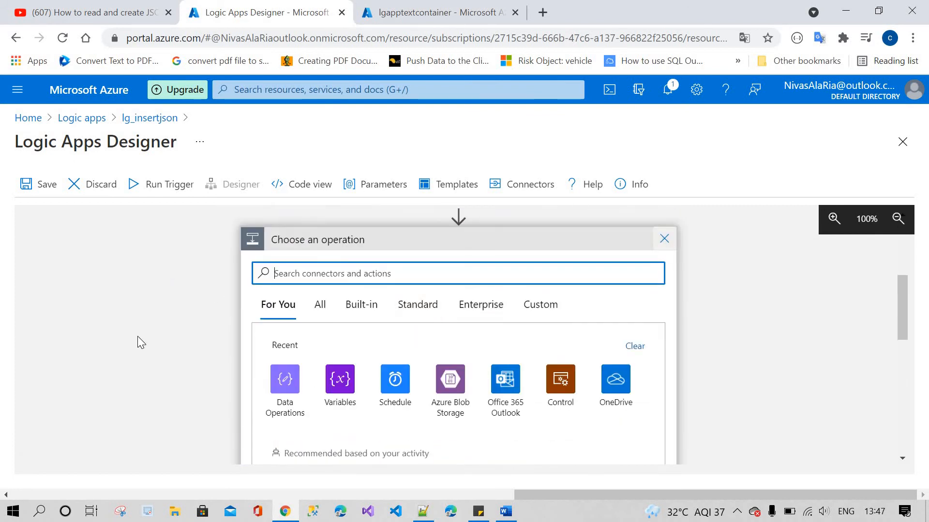
# Step: Save the lg_insertjson logic app and look over its sequence of actions
pyautogui.click(38, 187)
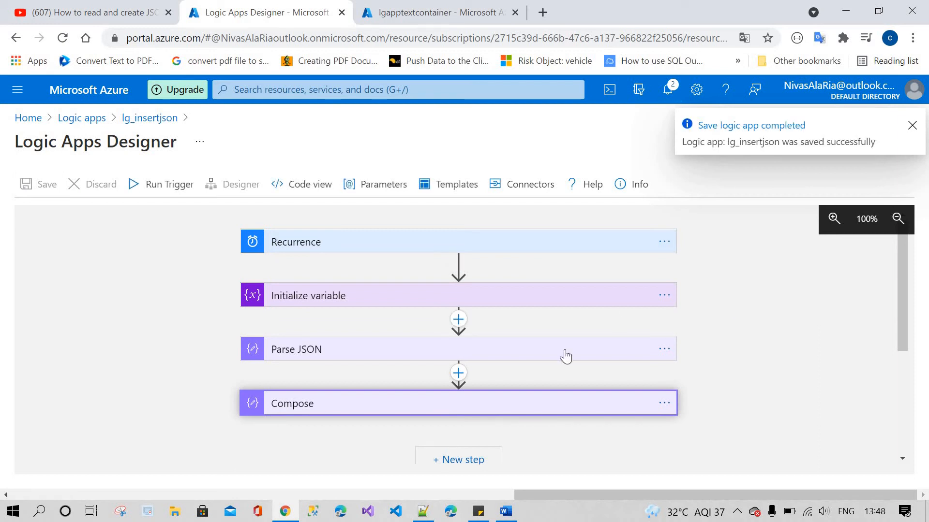
pyautogui.scroll(-3, 506, 352)
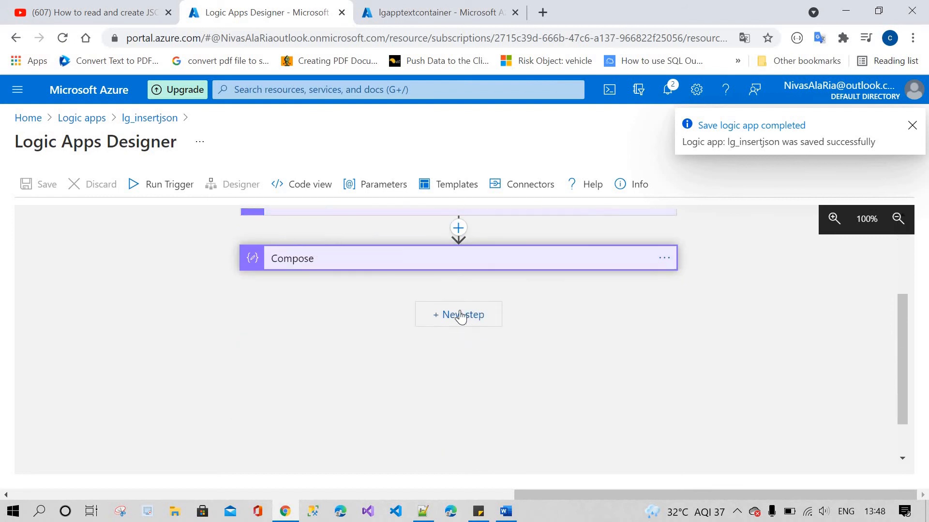
pyautogui.scroll(3, 456, 305)
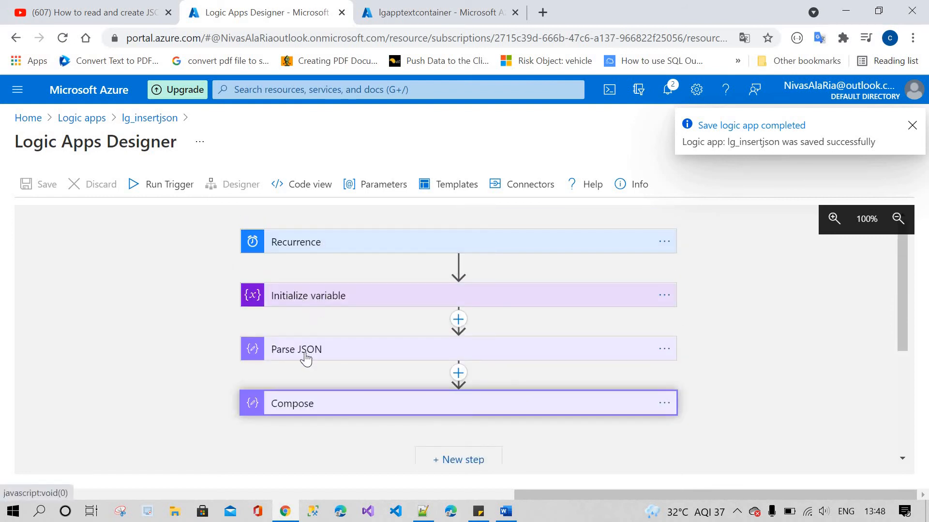
# Step: Add a new step after Compose using the Azure Blob Storage action Create blob (V2)
pyautogui.scroll(-2, 305, 357)
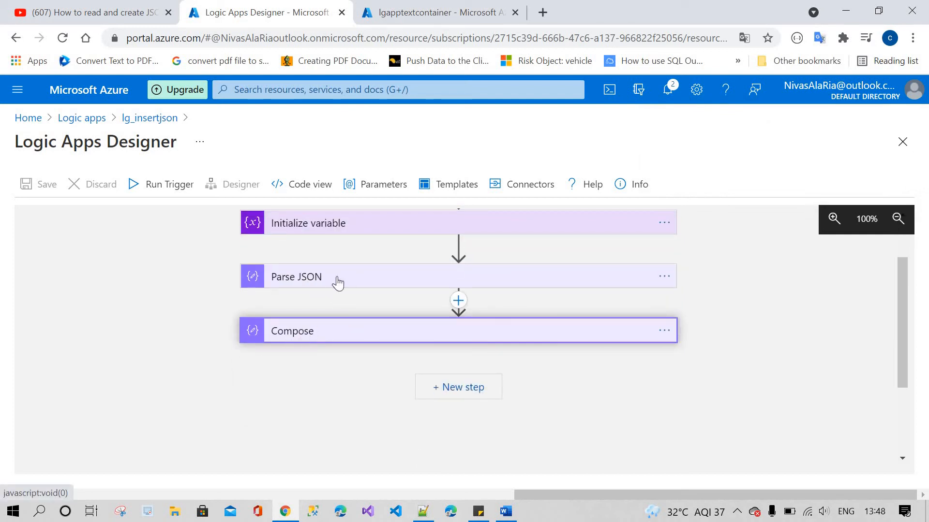
pyautogui.click(458, 388)
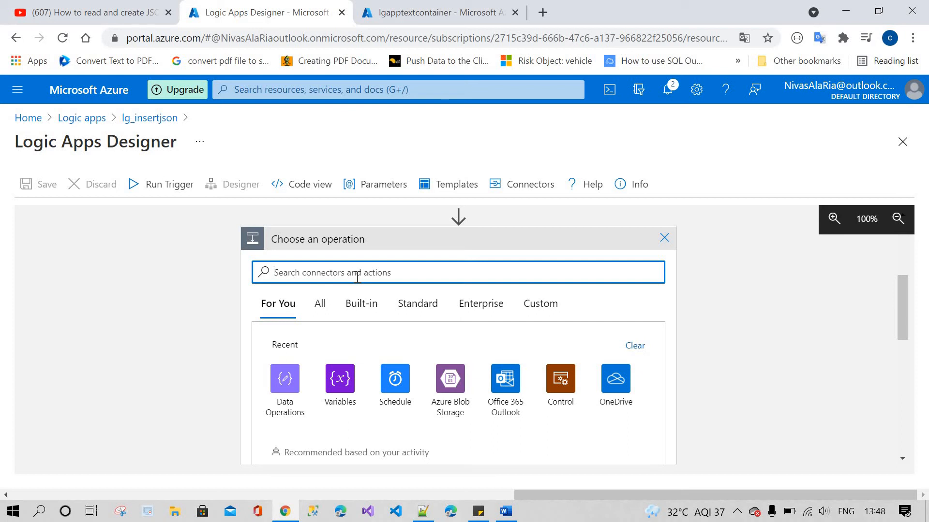
pyautogui.click(449, 381)
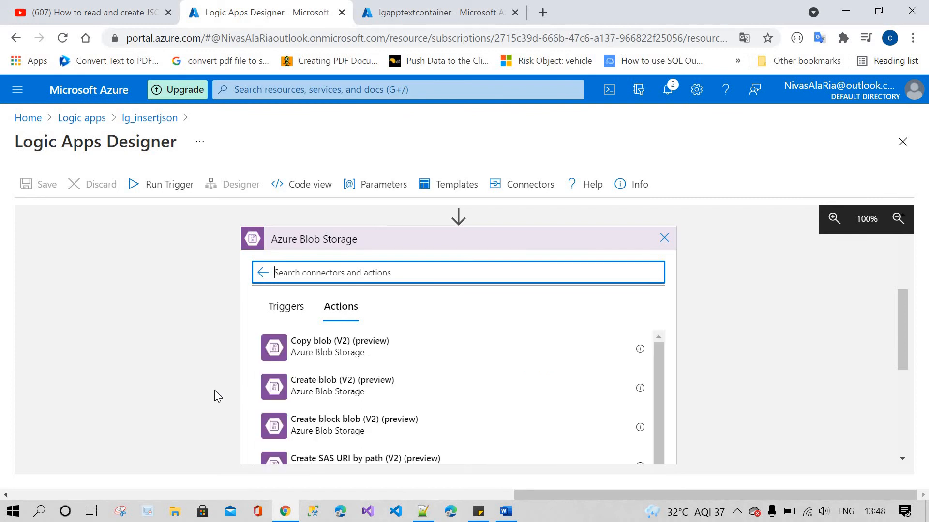
pyautogui.scroll(-2, 338, 368)
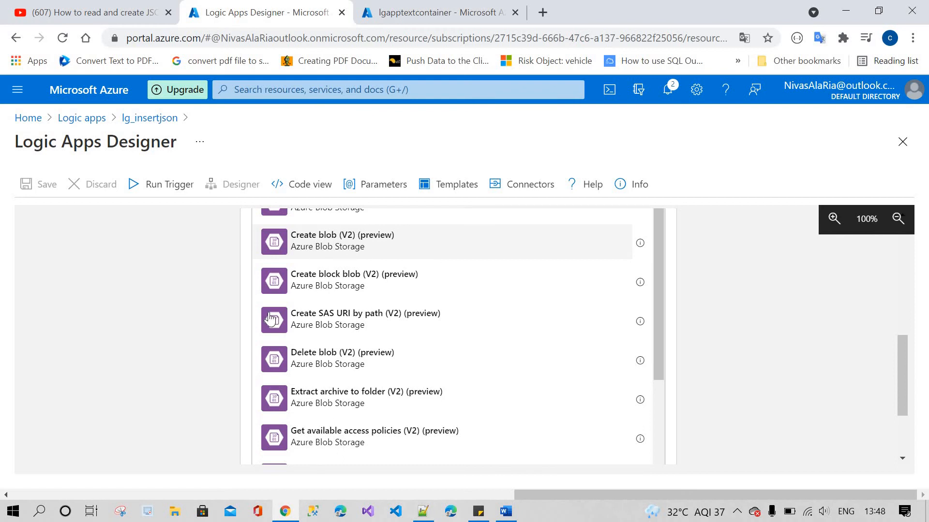
pyautogui.click(344, 257)
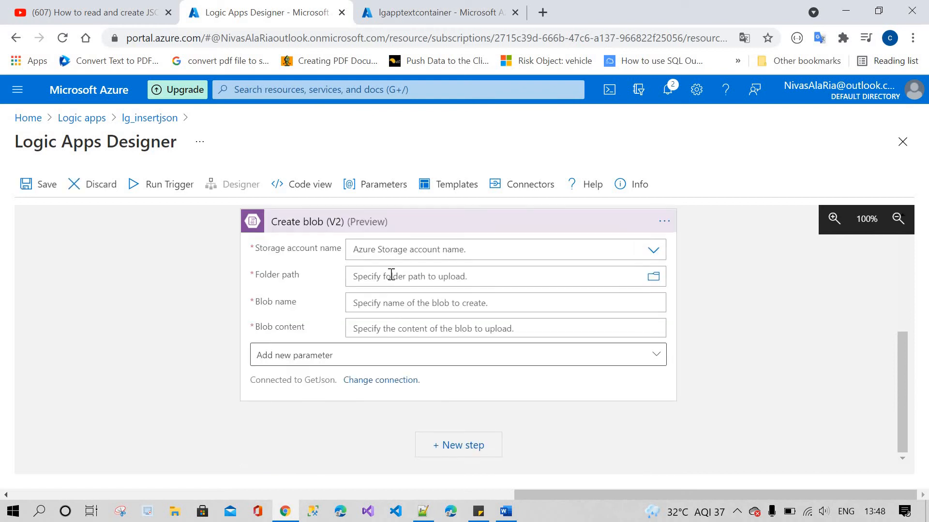
# Step: Copy the name friafunctionstorage from the storage account's page and enter it as the custom storage account name in Create blob
pyautogui.click(394, 252)
pyautogui.hotkey('ctrl', 'Tab')
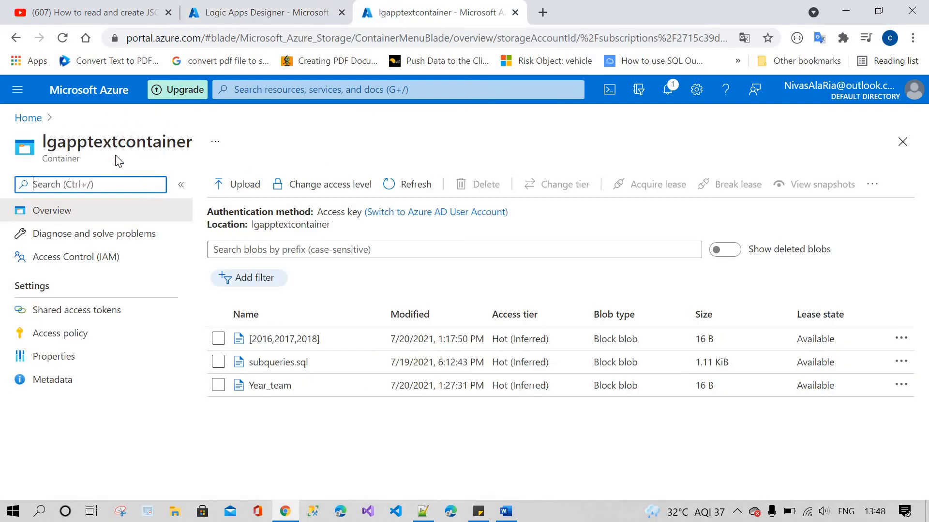
pyautogui.click(29, 121)
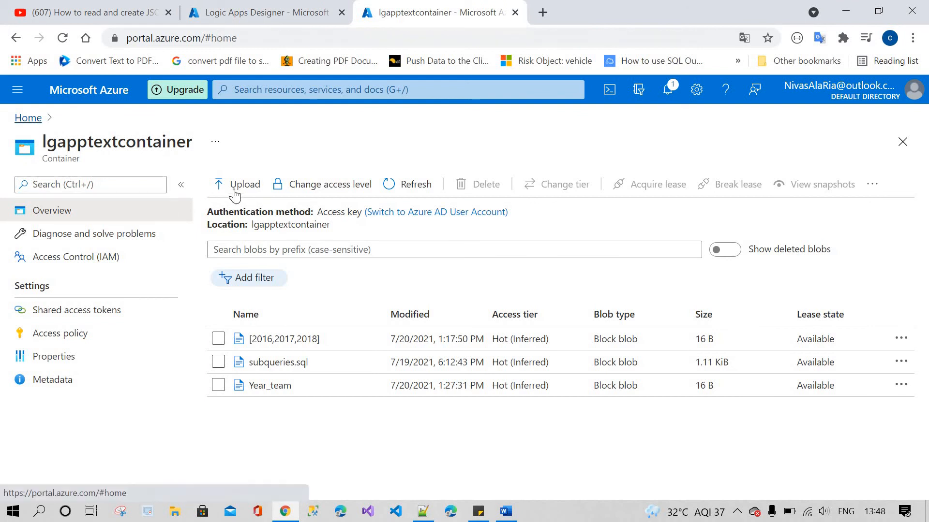
pyautogui.click(186, 176)
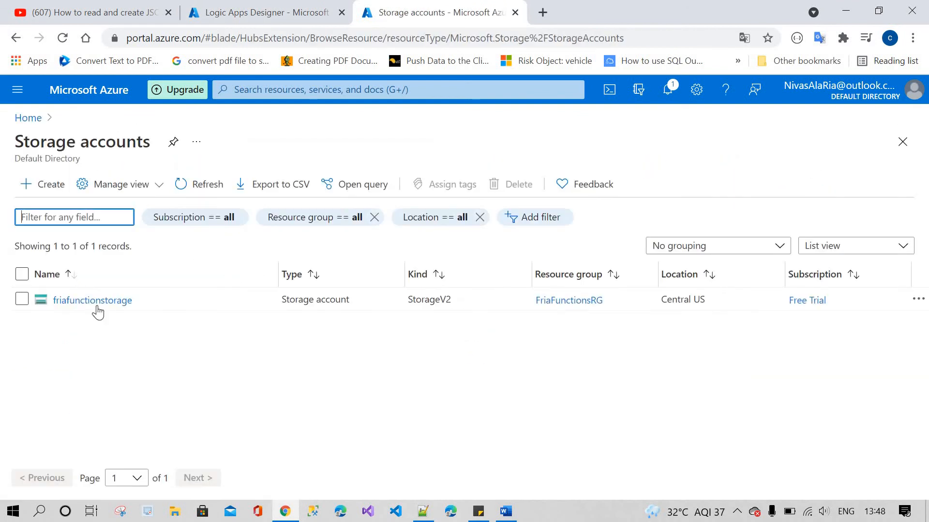
pyautogui.click(92, 299)
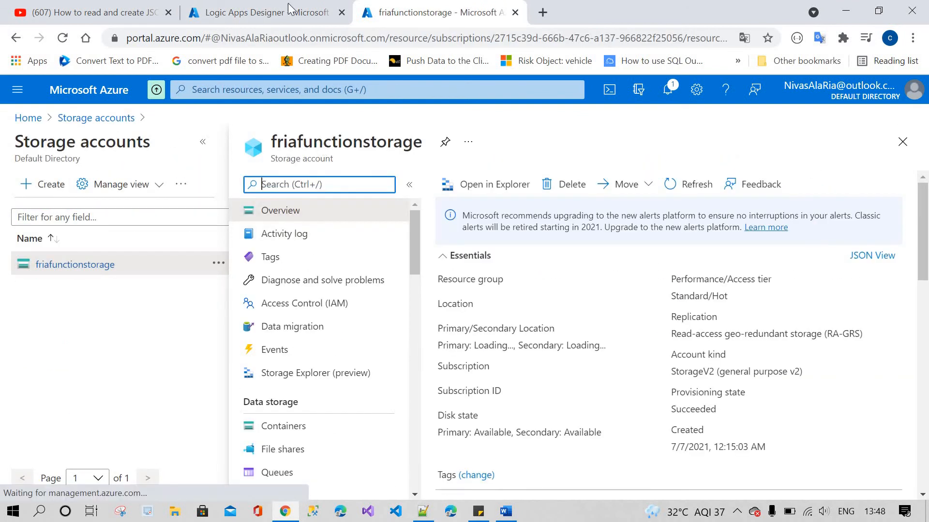
pyautogui.doubleClick(320, 144)
pyautogui.hotkey('ctrl', 'c')
pyautogui.hotkey('ctrl', 'shift', 'Tab')
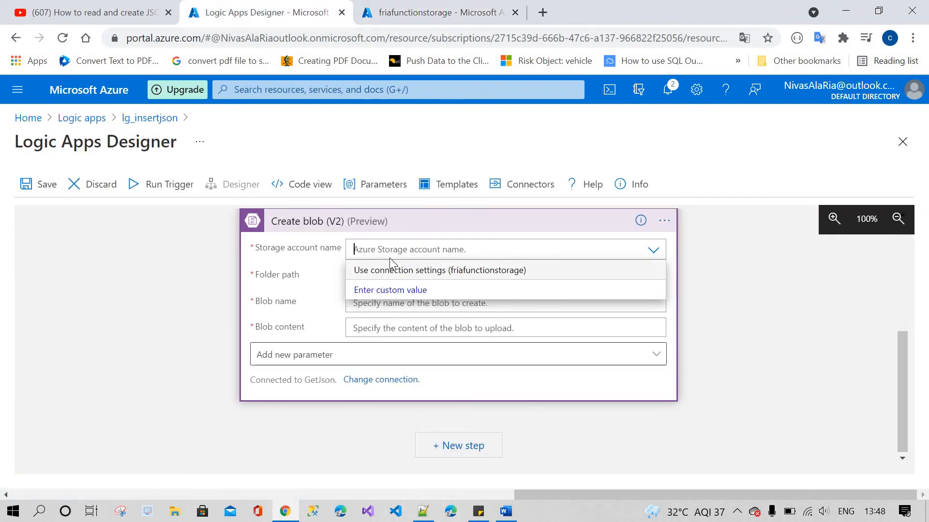
pyautogui.click(390, 289)
pyautogui.hotkey('ctrl', 'v')
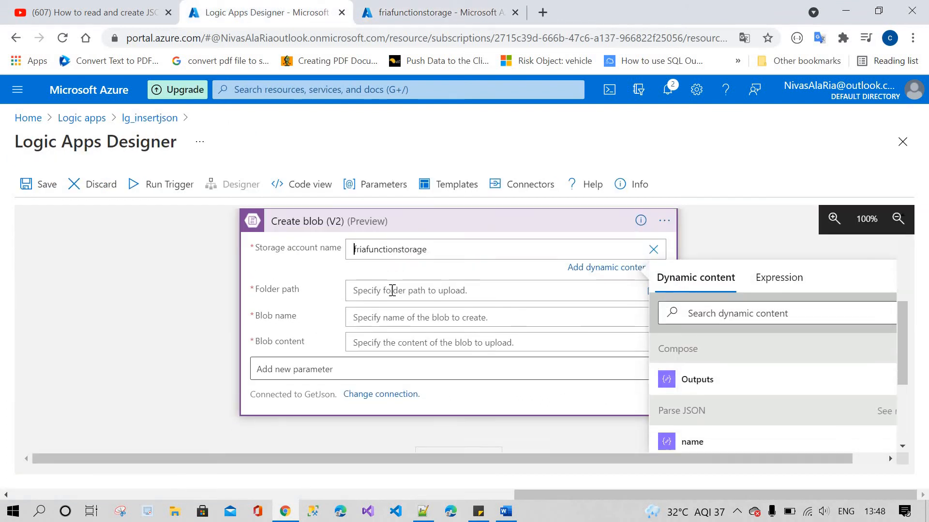
# Step: Set the Create blob folder path to the /lgapptextcontainer container
pyautogui.click(391, 290)
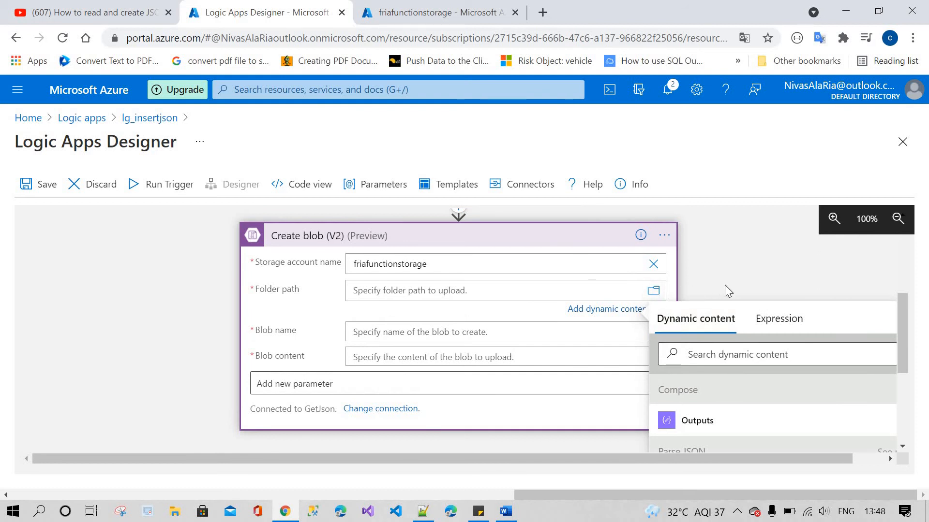
pyautogui.click(653, 276)
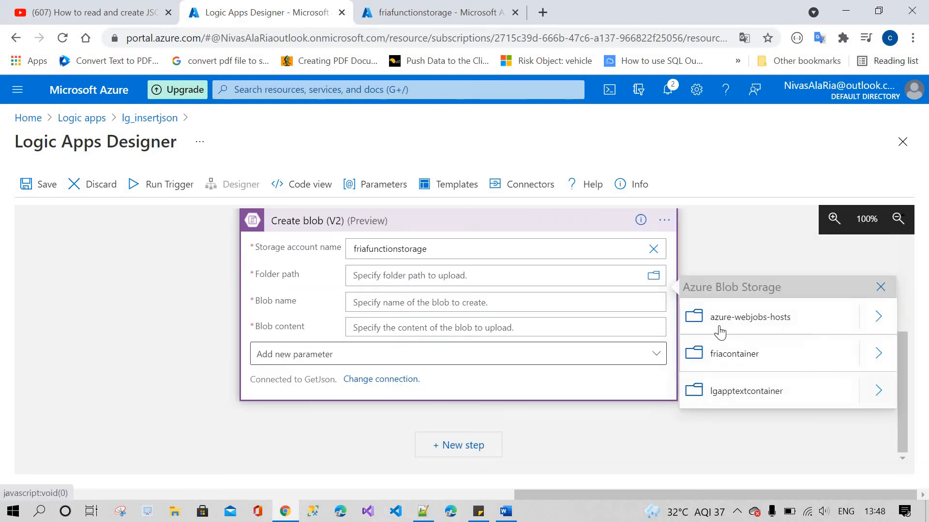
pyautogui.click(747, 392)
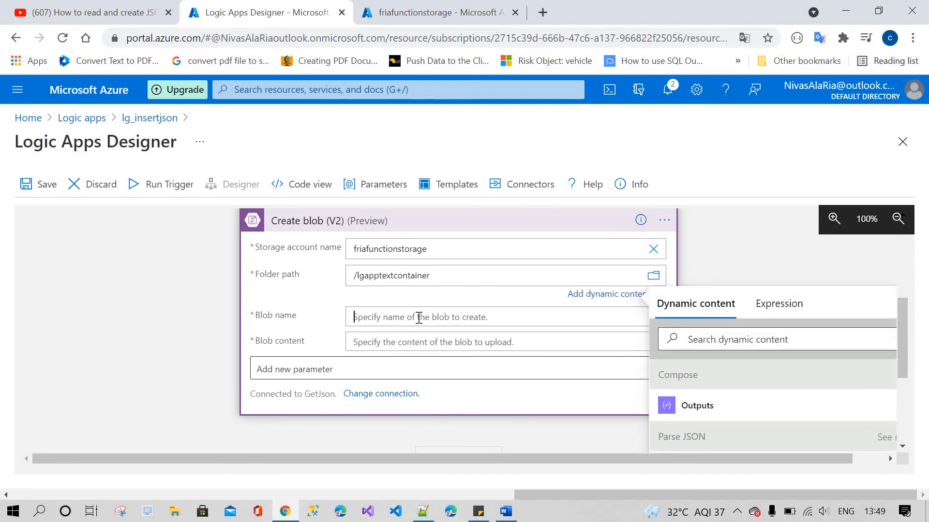
# Step: Name the blob JosnData and set its content to the Compose action's Outputs
pyautogui.scroll(-3, 733, 412)
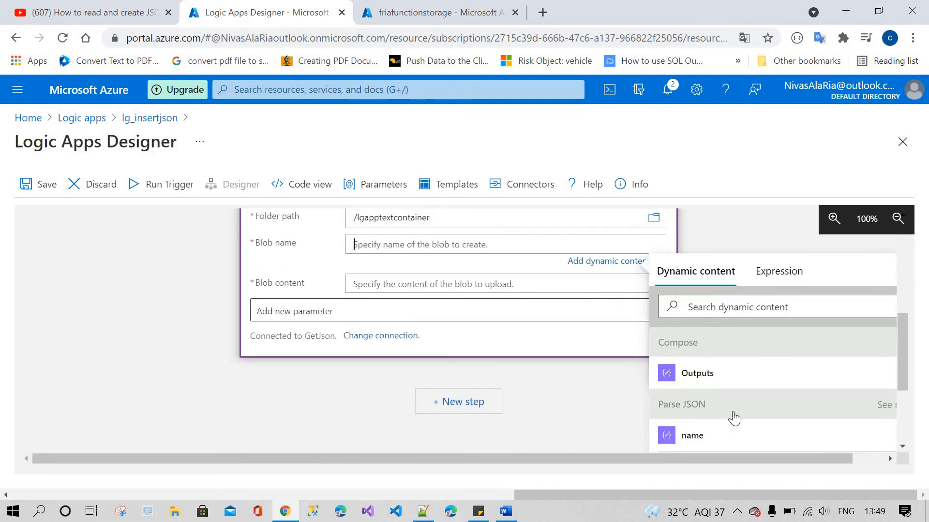
pyautogui.scroll(2, 451, 356)
pyautogui.write('JosnData')
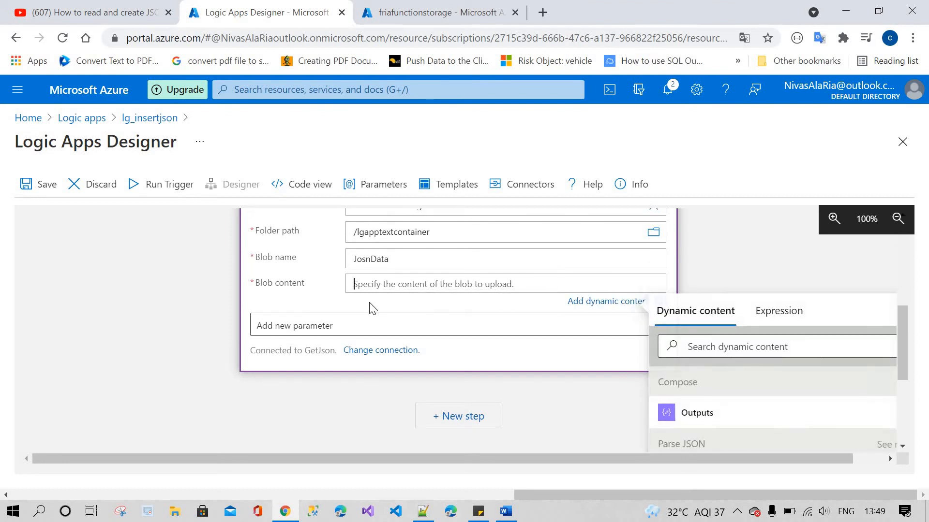
pyautogui.scroll(-2, 710, 362)
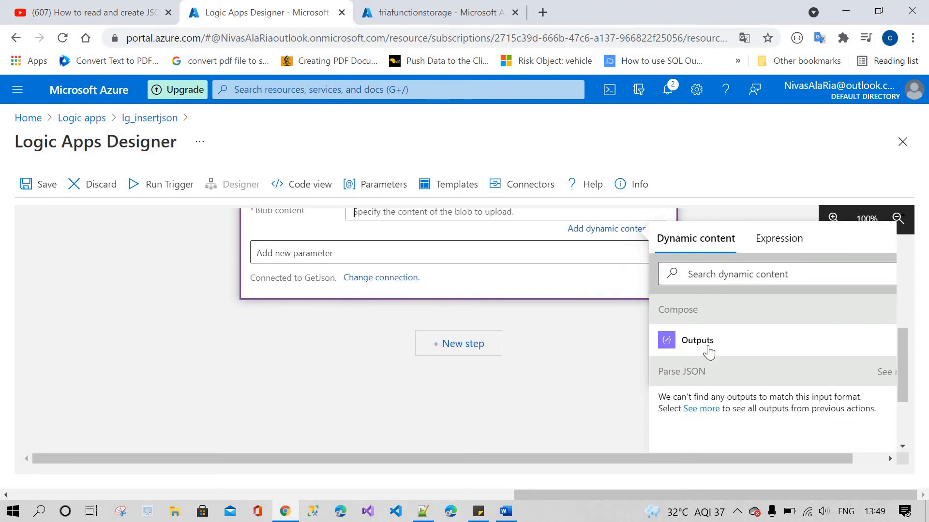
pyautogui.click(705, 348)
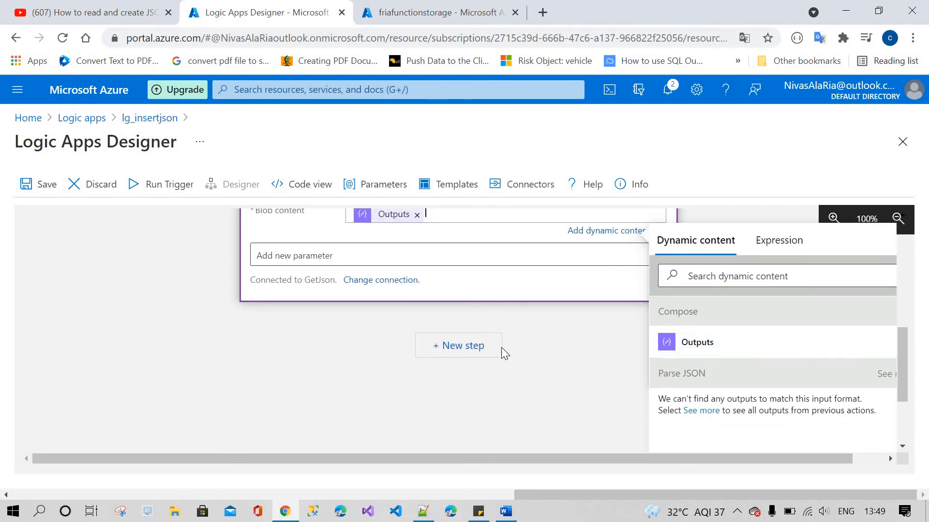
# Step: Check the Compose action's input and the Create blob settings, and save the logic app
pyautogui.scroll(5, 501, 347)
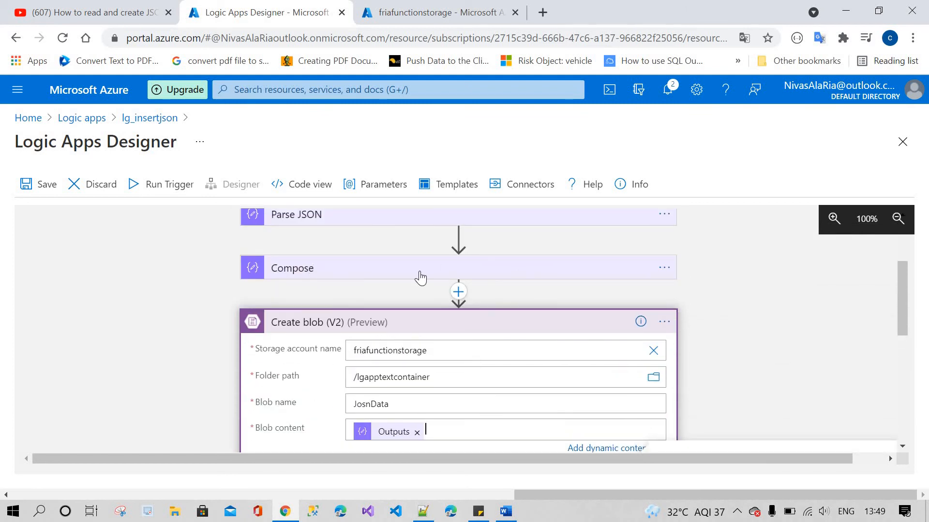
pyautogui.click(392, 273)
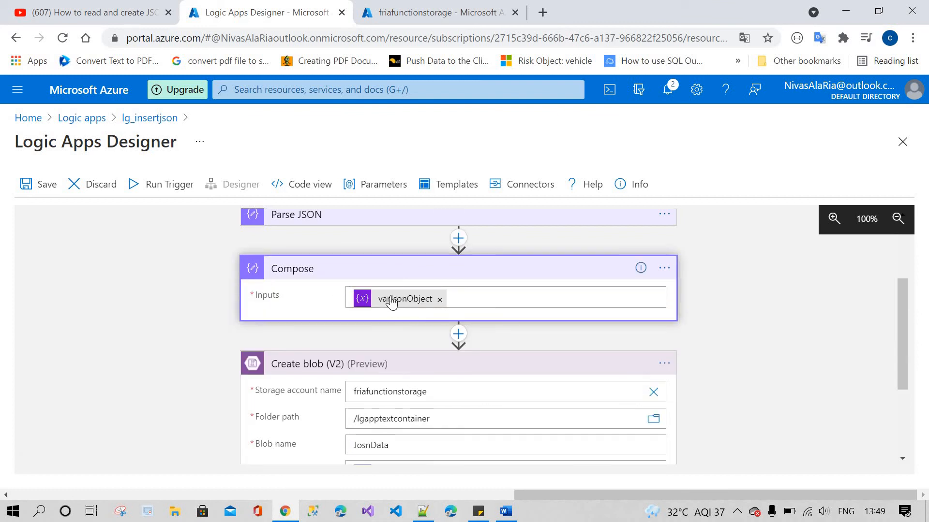
pyautogui.scroll(-3, 406, 338)
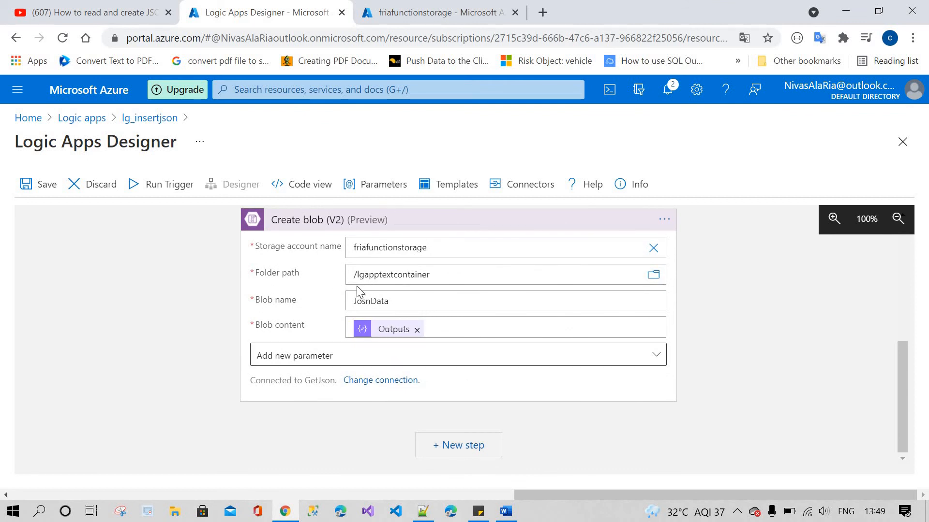
pyautogui.doubleClick(373, 300)
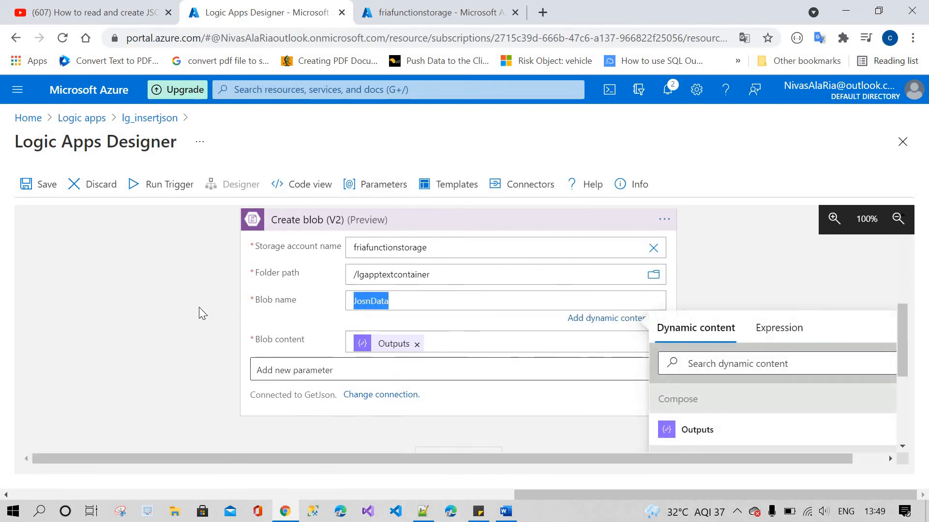
pyautogui.click(190, 303)
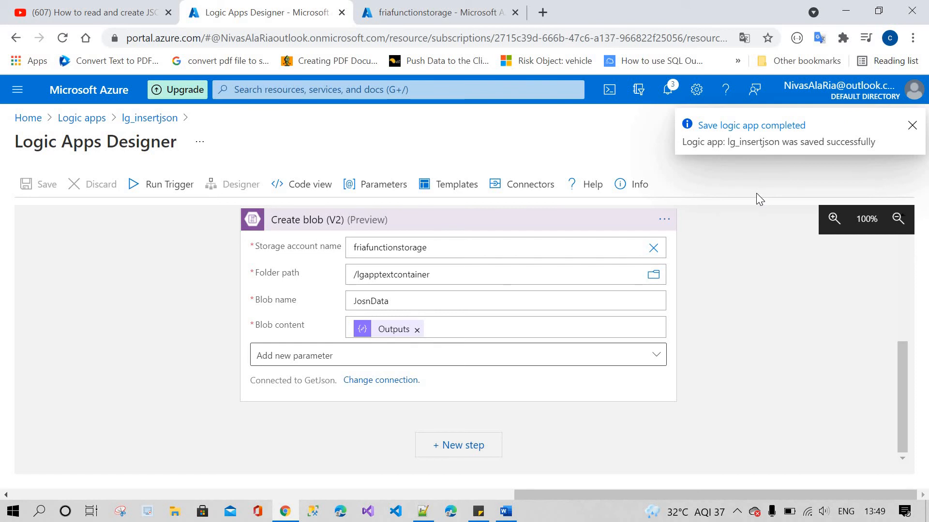
# Step: Run the trigger of the lg_insertjson logic app and wait for the run view
pyautogui.scroll(6, 266, 290)
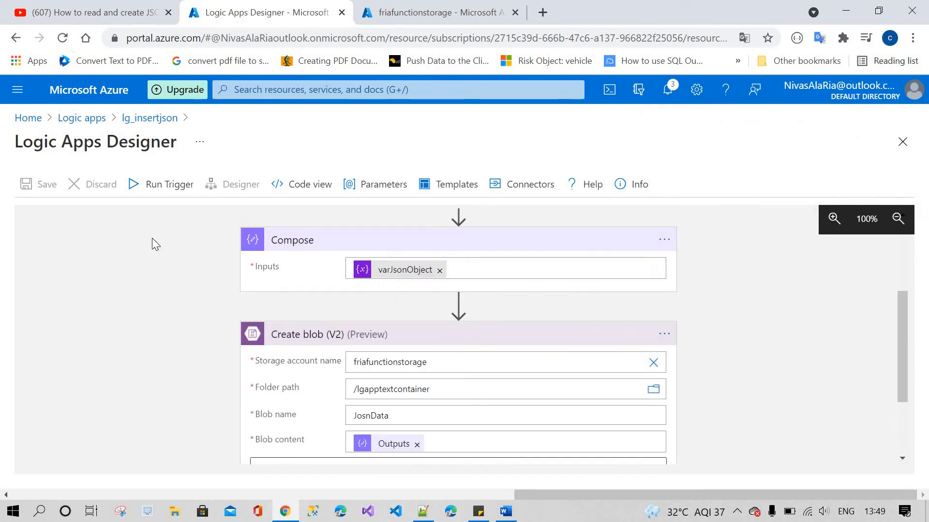
pyautogui.click(167, 193)
pyautogui.click(145, 210)
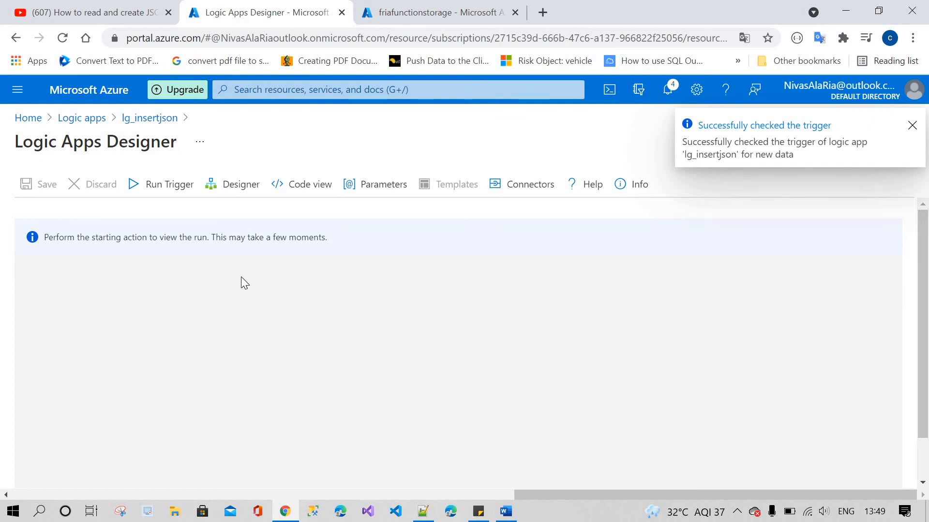
pyautogui.click(401, 191)
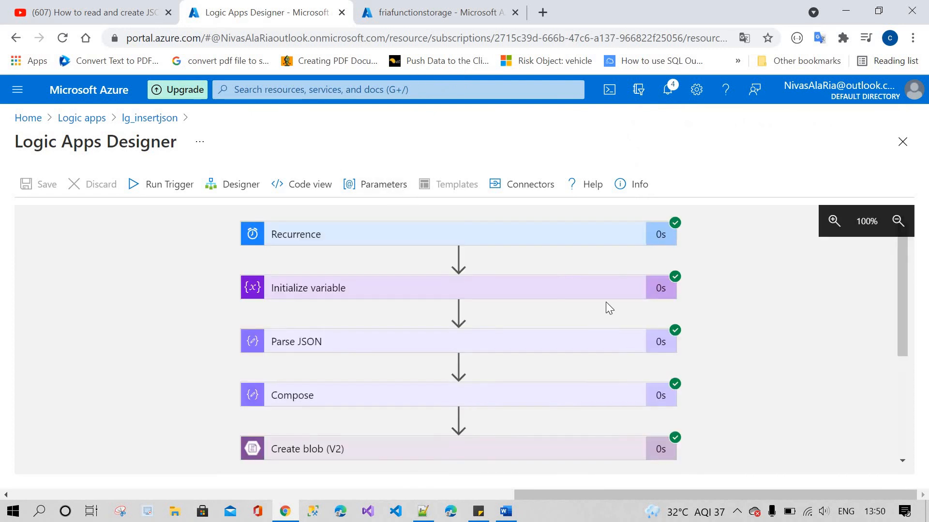
# Step: Examine the Create blob action's run details, including the blob name, the blob content and the outputs
pyautogui.scroll(-2, 450, 314)
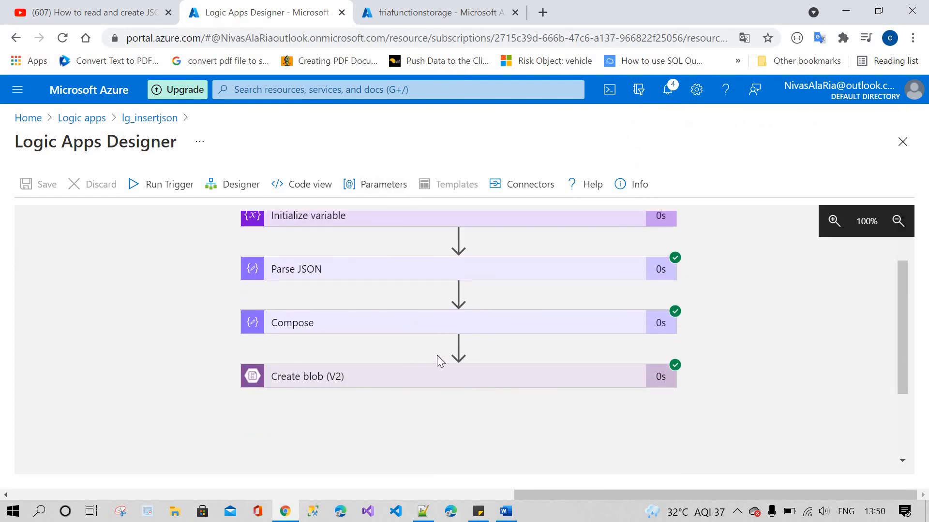
pyautogui.click(435, 375)
pyautogui.scroll(-4, 430, 297)
pyautogui.scroll(-4, 430, 335)
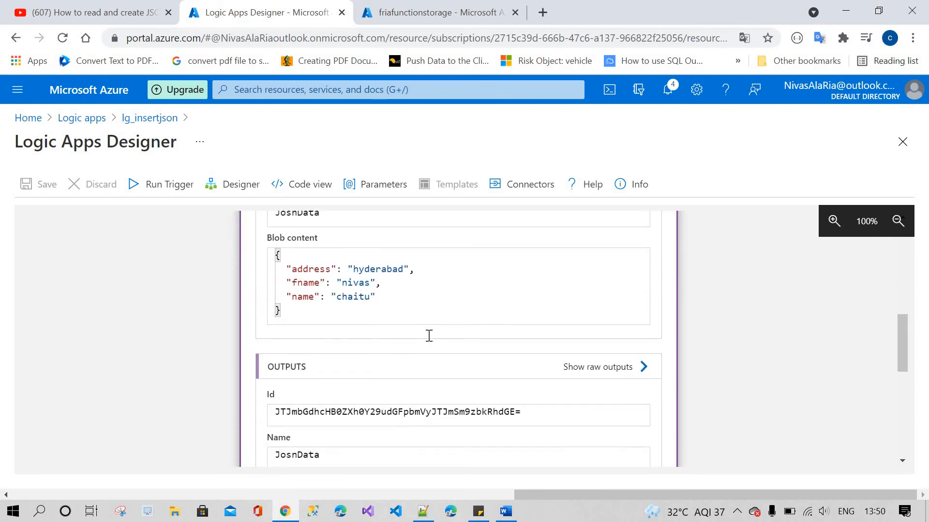
pyautogui.scroll(1, 430, 336)
pyautogui.scroll(-1, 433, 341)
pyautogui.scroll(3, 434, 341)
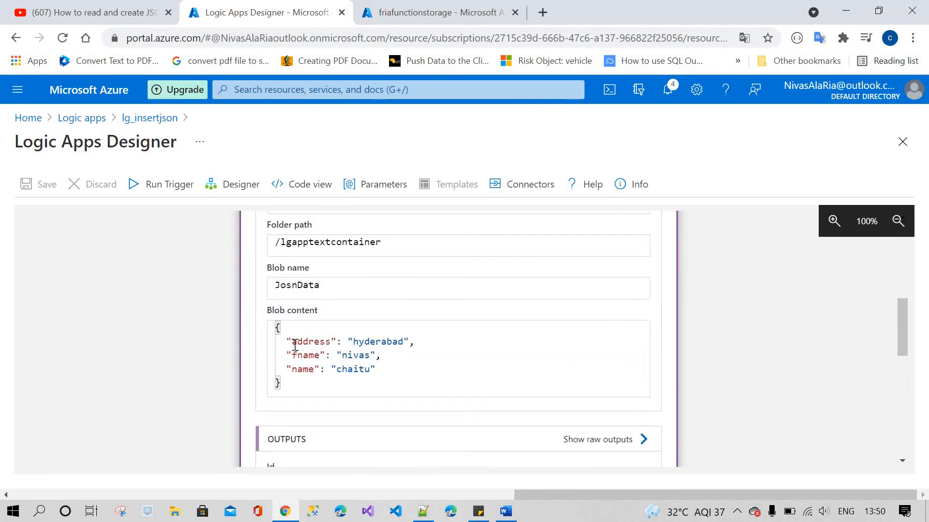
pyautogui.doubleClick(362, 292)
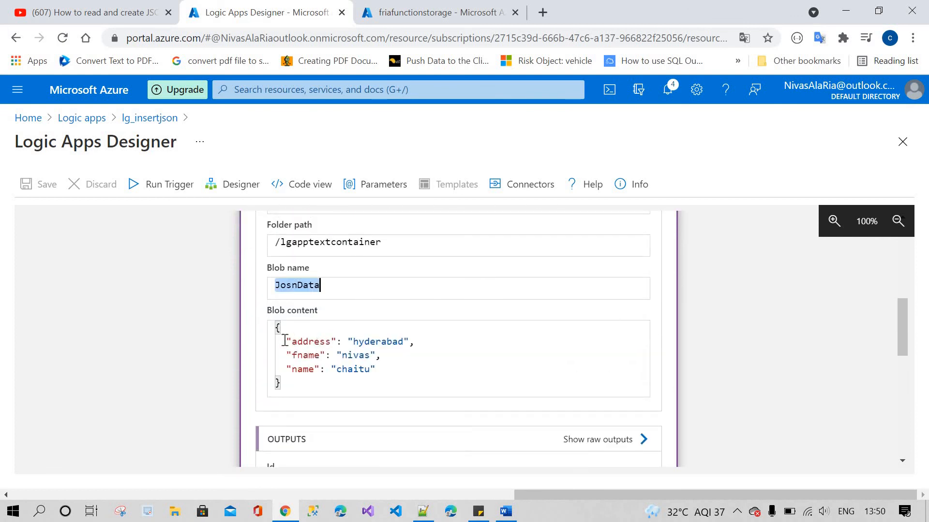
pyautogui.moveTo(291, 373); pyautogui.dragTo(276, 327)
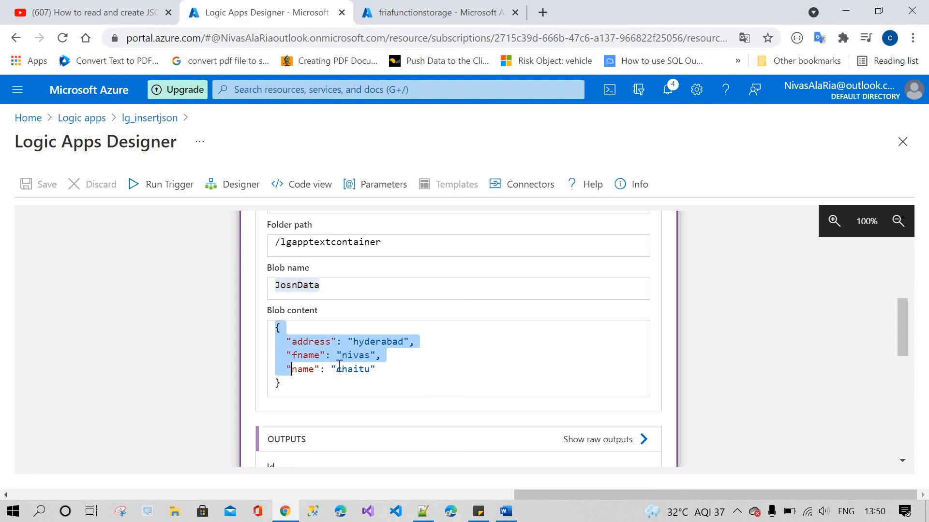
pyautogui.click(353, 355)
# Step: Open the JosnData blob in the friafunctionstorage account's lgapptextcontainer container and download it
pyautogui.hotkey('ctrl', 'Tab')
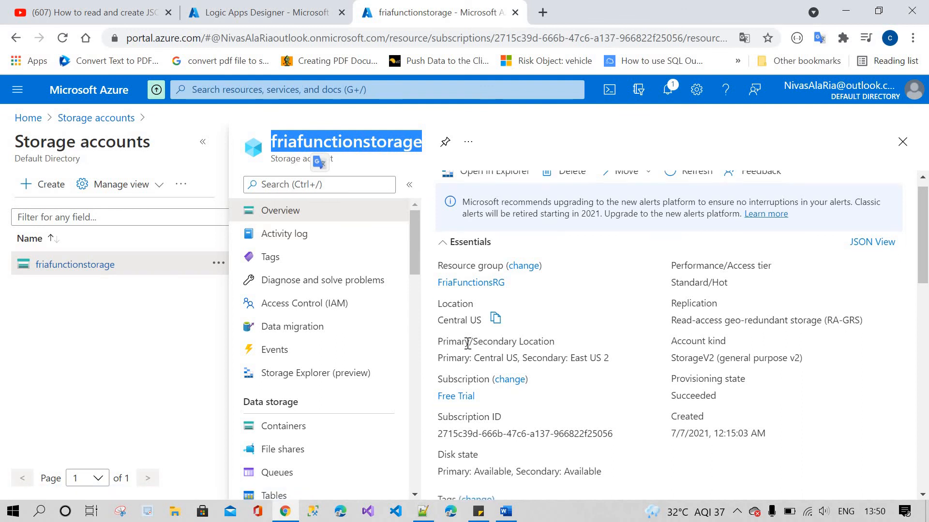
pyautogui.scroll(-5, 469, 344)
pyautogui.scroll(-2, 310, 358)
pyautogui.click(296, 356)
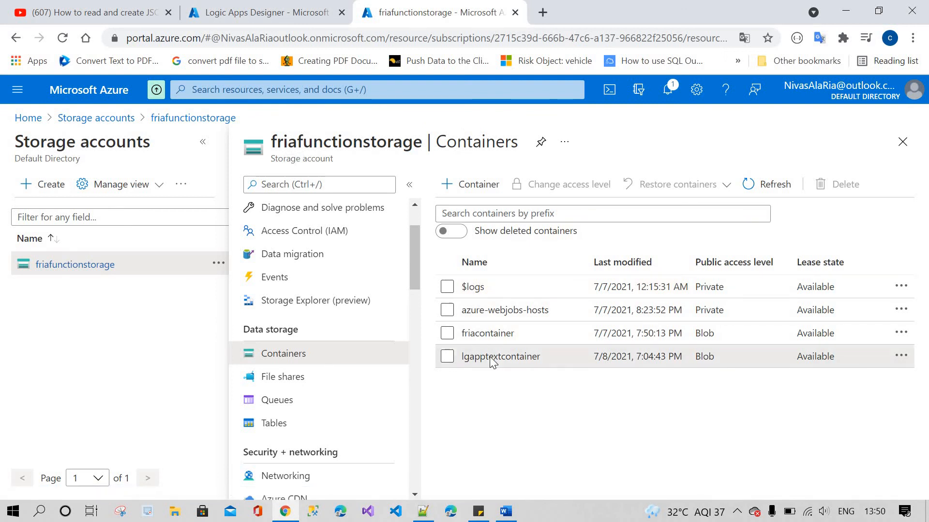
pyautogui.click(489, 359)
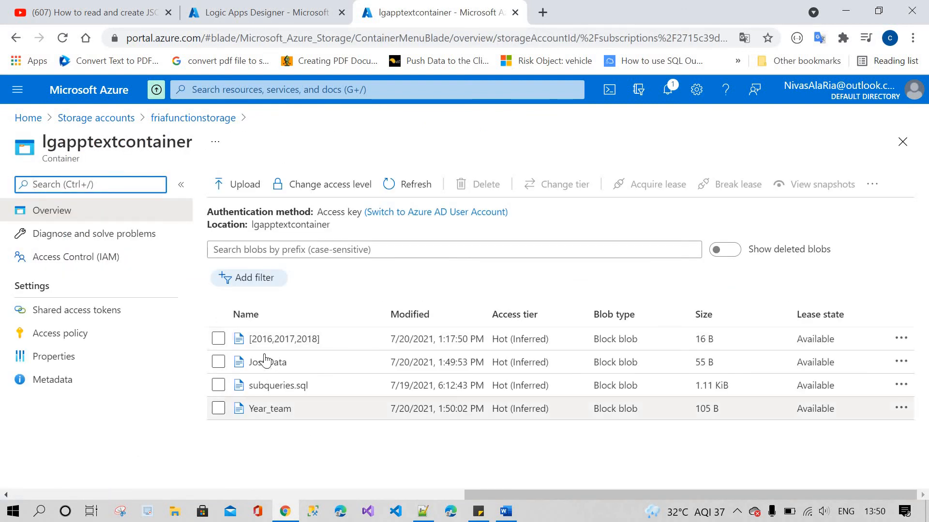
pyautogui.click(266, 363)
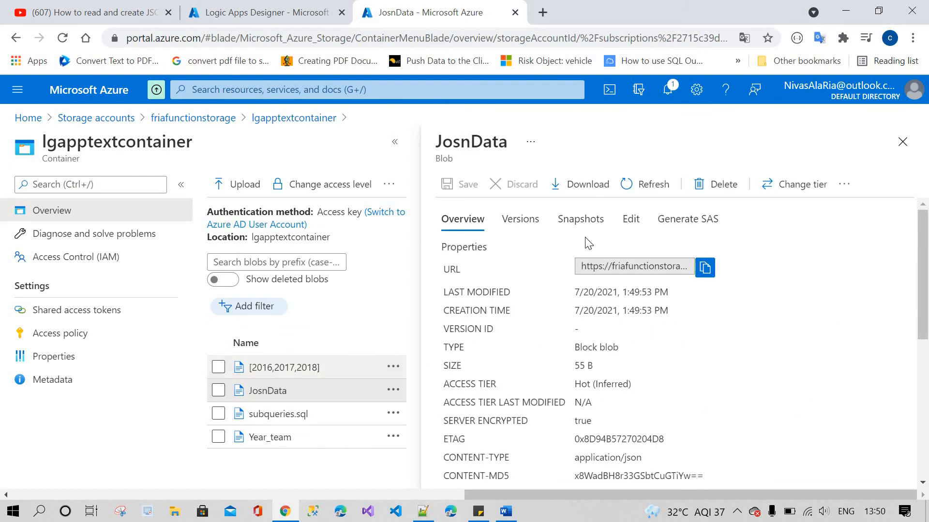
pyautogui.click(588, 187)
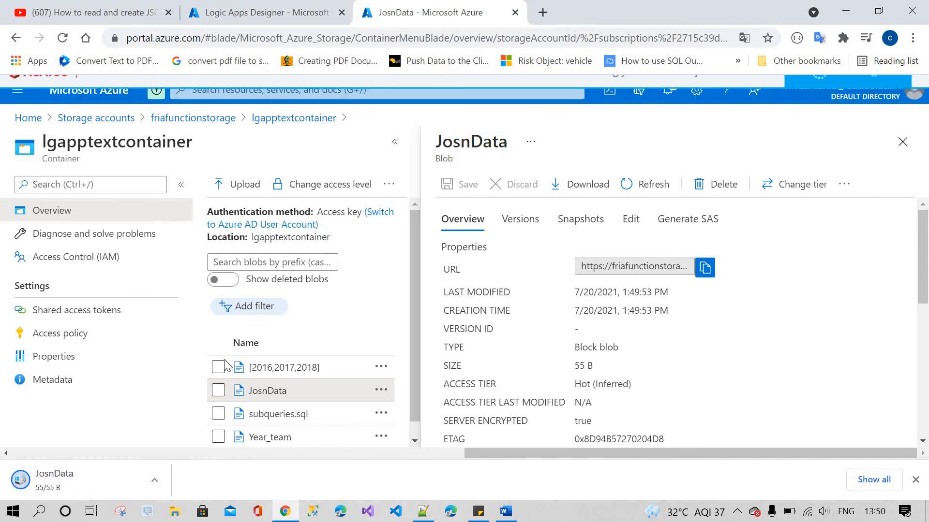
# Step: Open the JosnData blob's URL in a new browser tab, review its JSON content, close the tab and refresh the blob
pyautogui.click(705, 267)
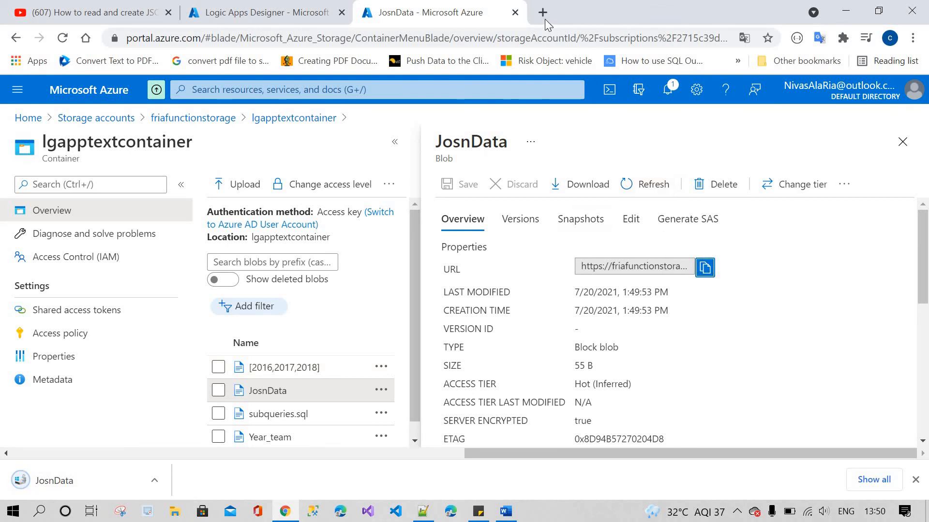
pyautogui.hotkey('ctrl', 't')
pyautogui.hotkey('ctrl', 'v')
pyautogui.press('Return')
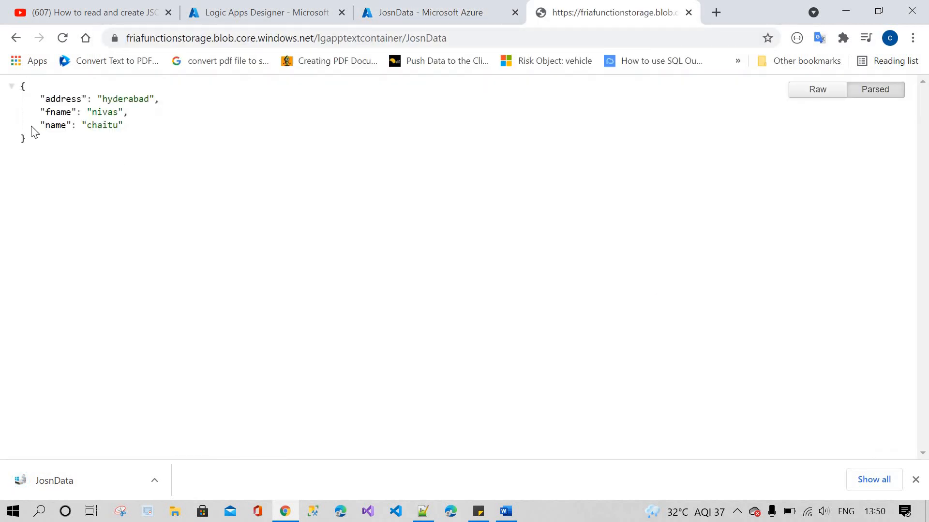
pyautogui.moveTo(33, 130); pyautogui.dragTo(189, 161)
pyautogui.click(364, 248)
pyautogui.hotkey('ctrl', 'w')
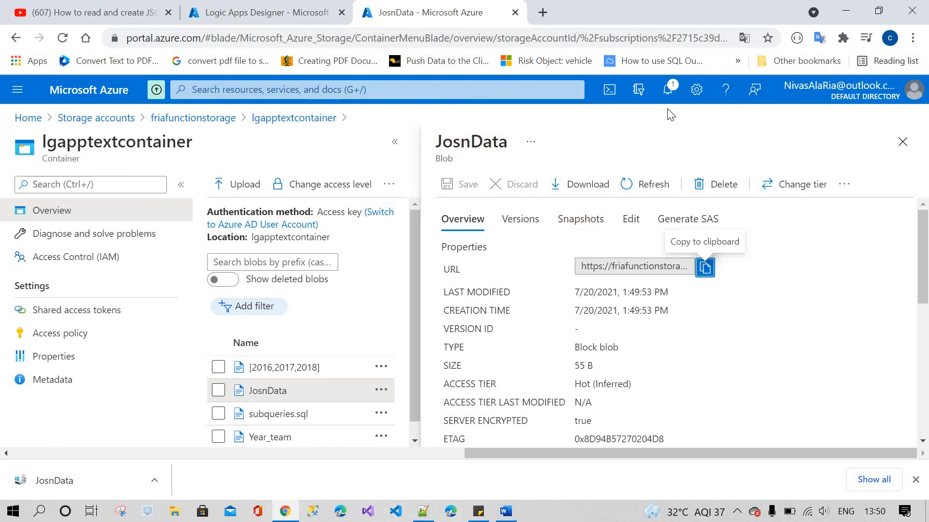
pyautogui.click(648, 184)
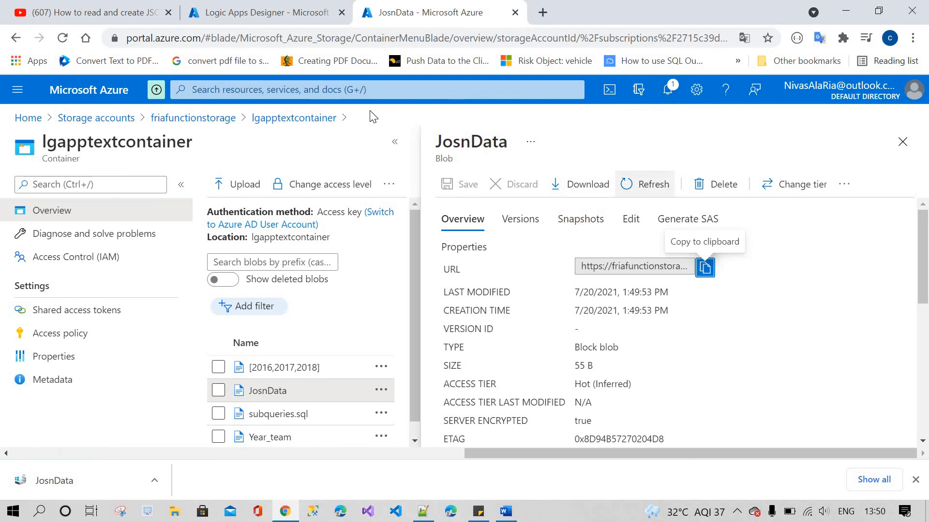